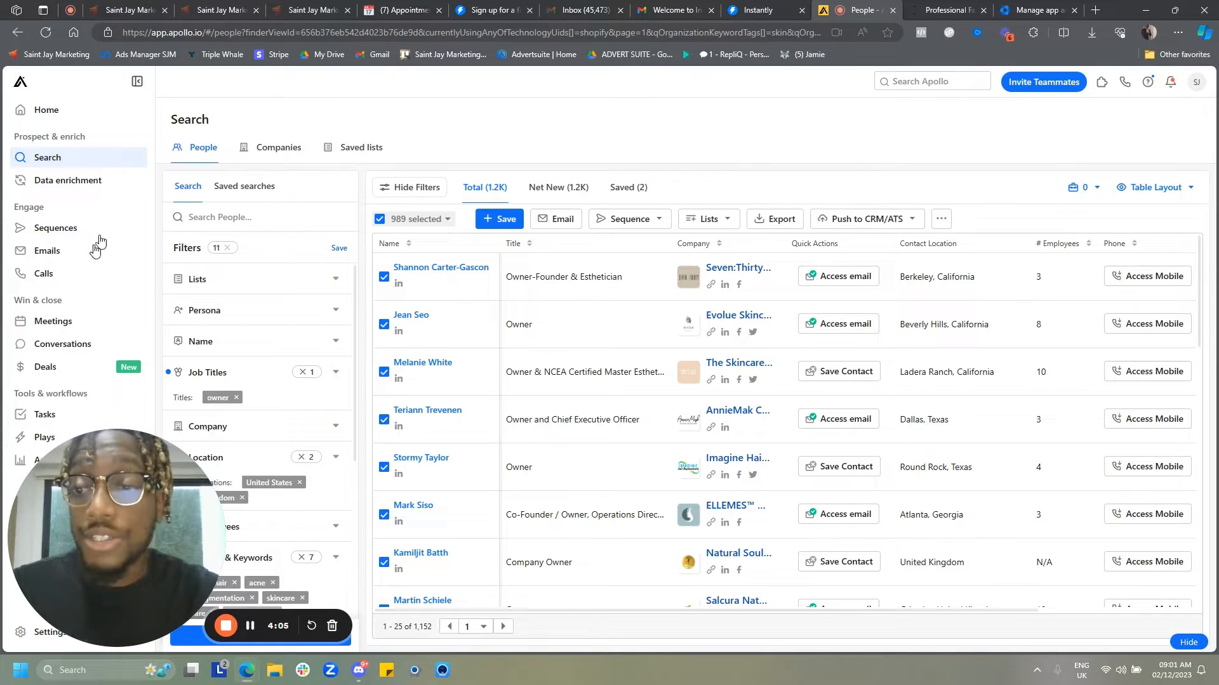
- Review the applied people search filters: job title, location, industry keywords and Shopify technology
left_click_drag(171, 537, 555, 512)
scroll(285, 410, "down", 1)
scroll(286, 406, "down", 4)
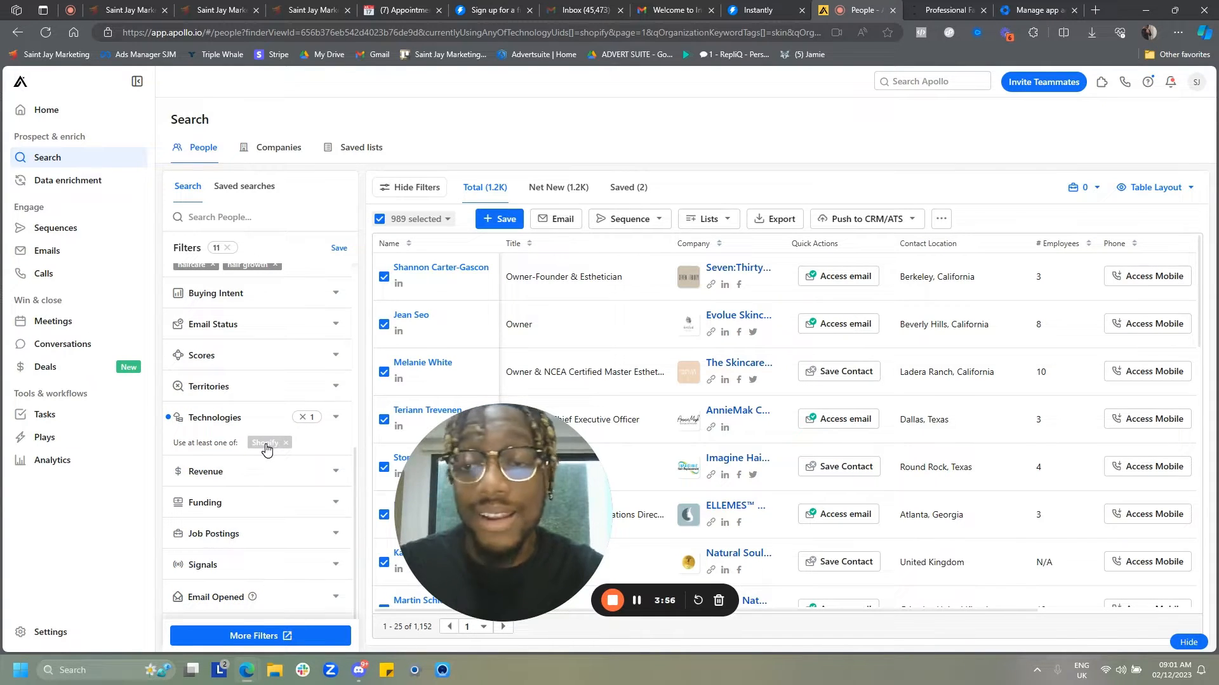
scroll(266, 449, "up", 2)
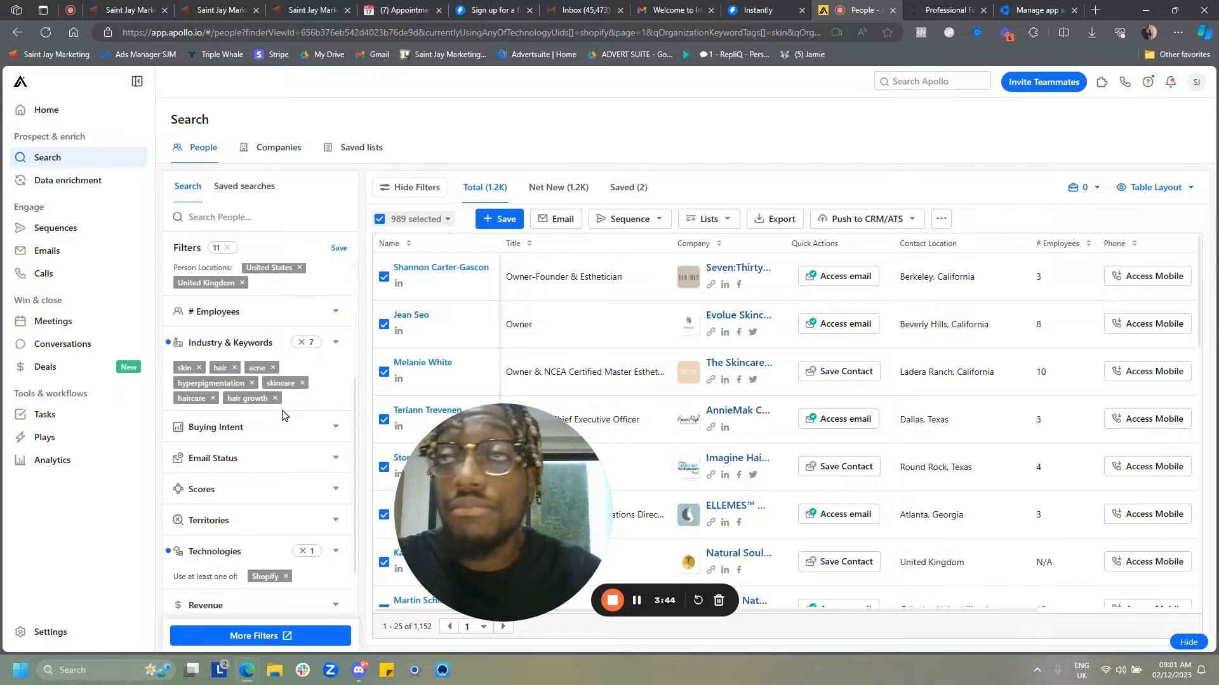
scroll(278, 414, "up", 2)
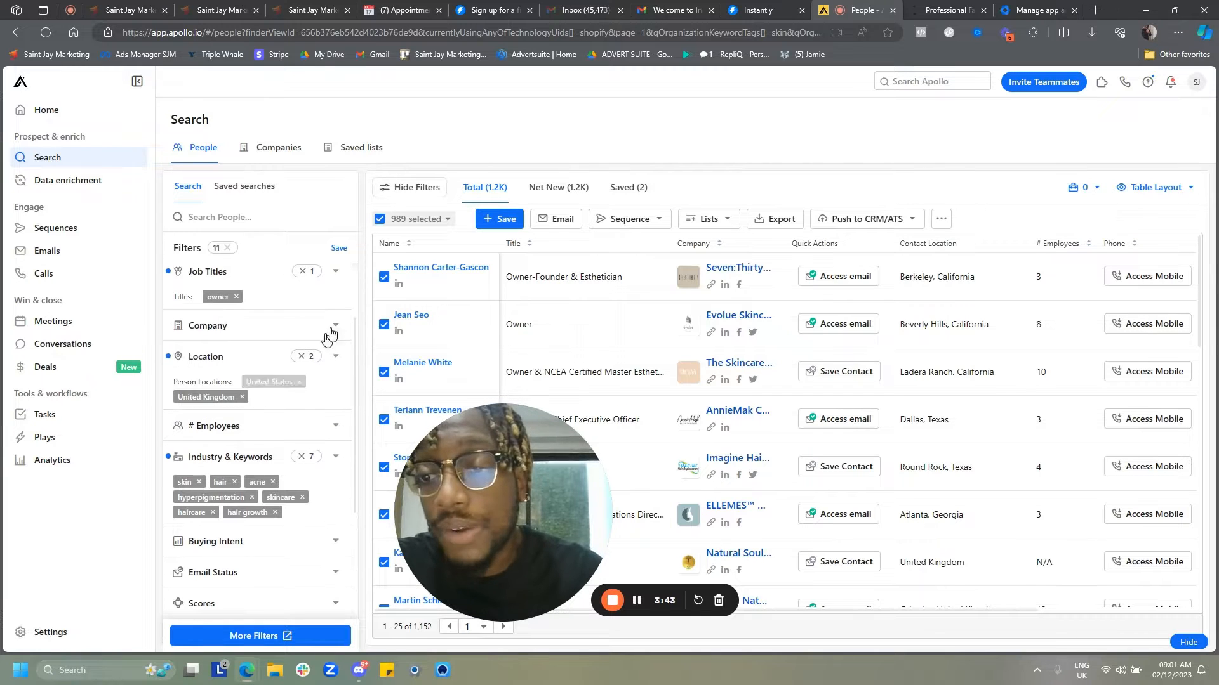
scroll(247, 408, "up", 2)
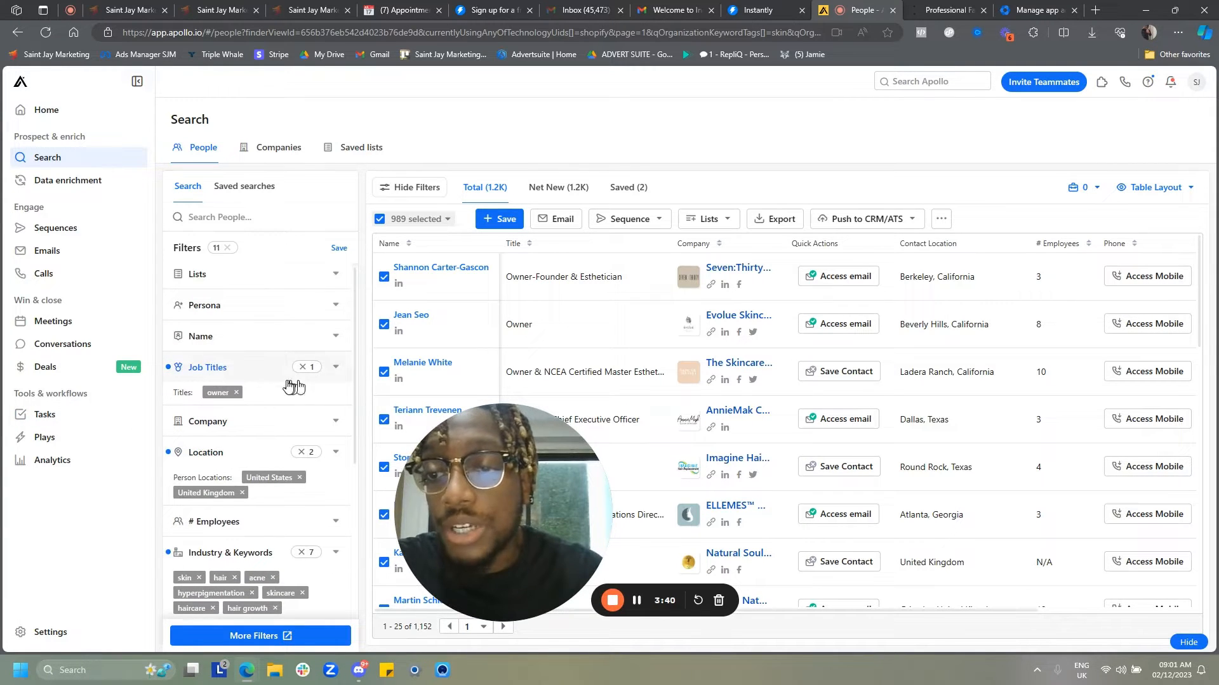
scroll(286, 383, "up", 1)
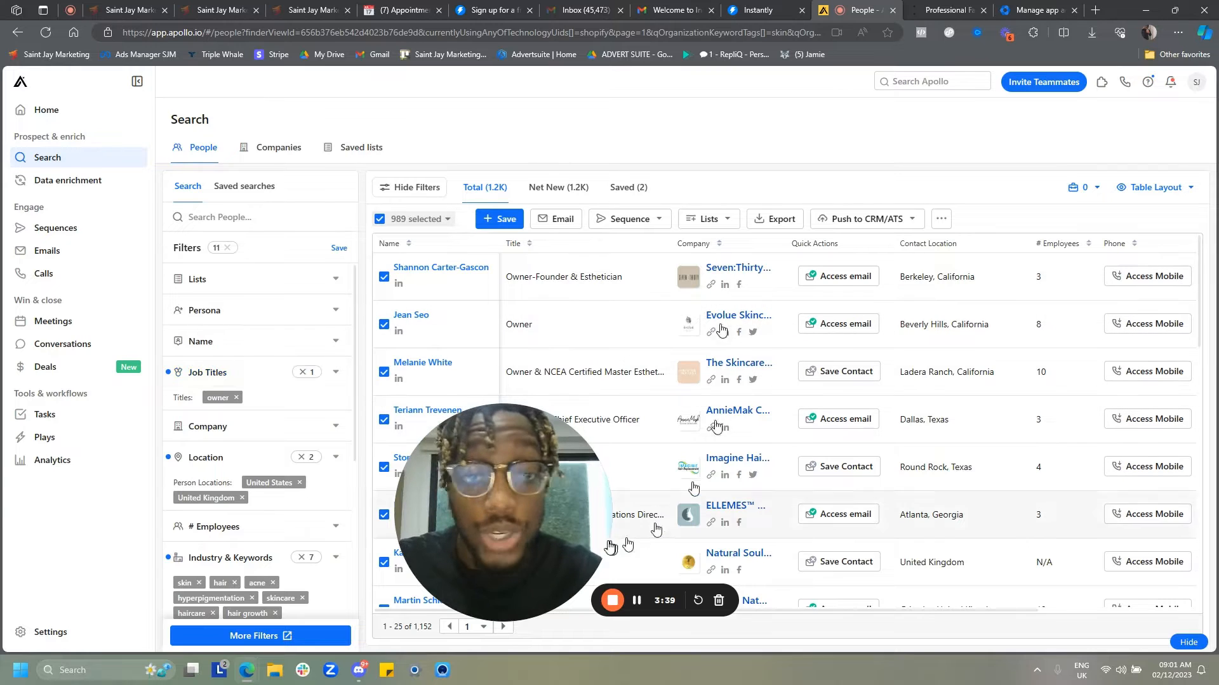
left_click_drag(455, 518, 96, 546)
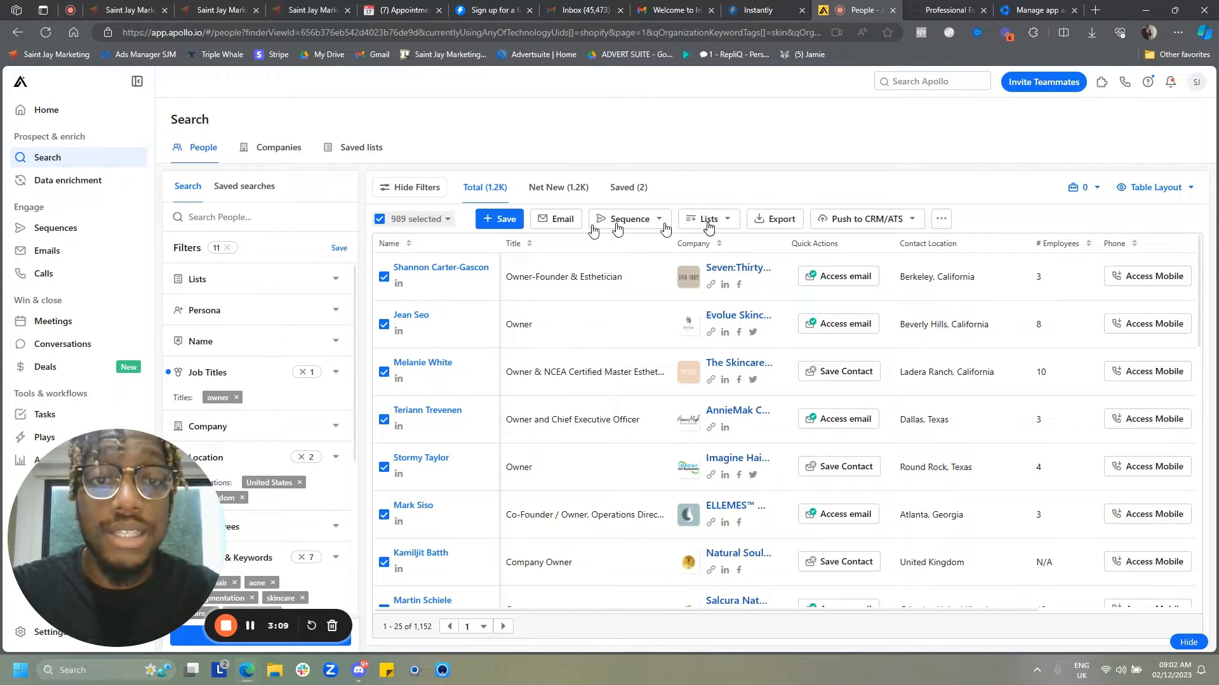
- Export the 989 selected contacts as a CSV, exporting all emails
left_click(782, 222)
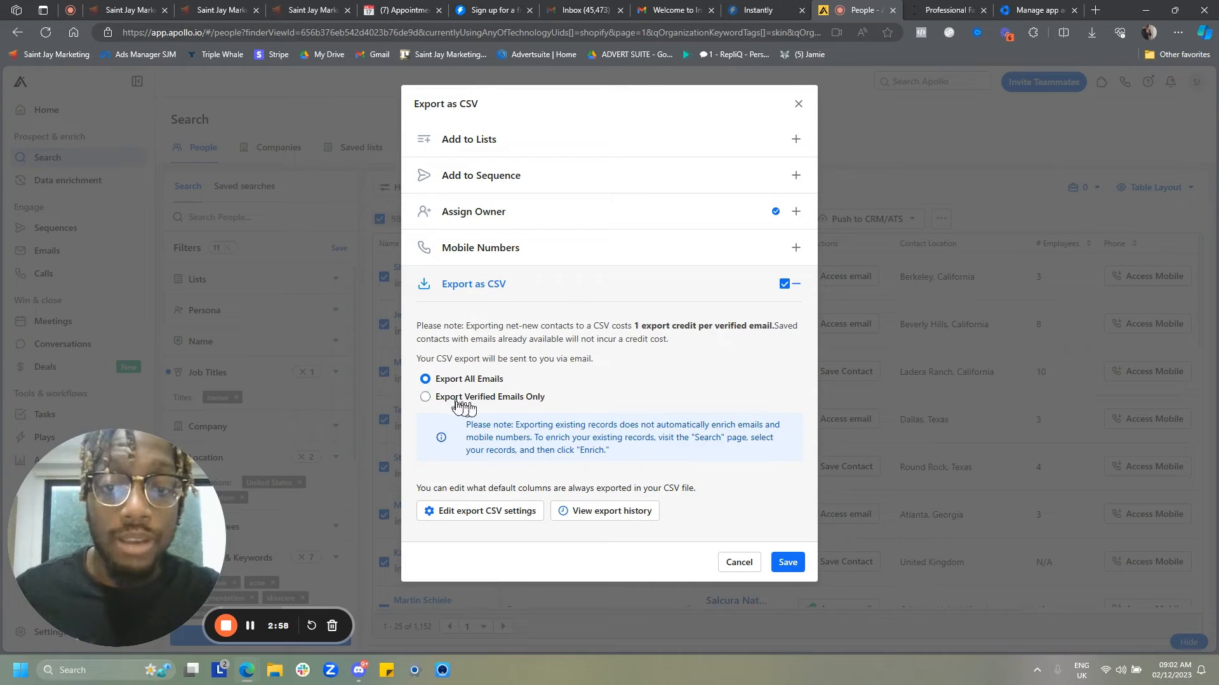
left_click(791, 562)
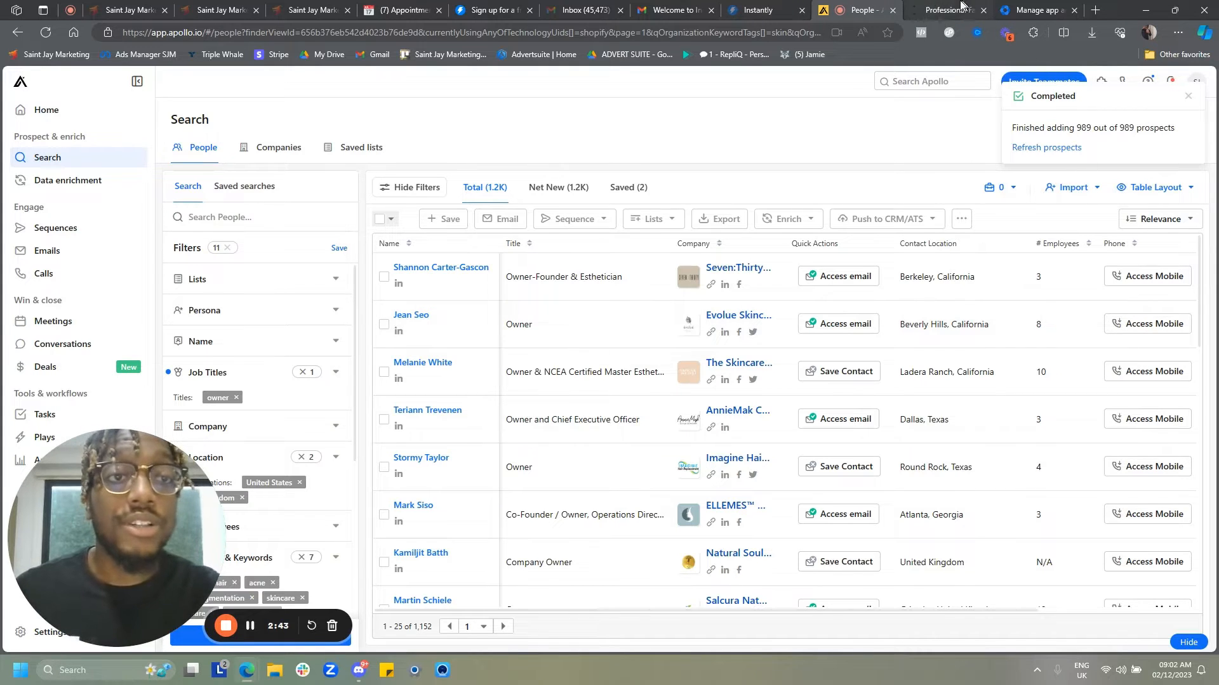
- Switch to Instantly, open Campaigns and start adding a new campaign
left_click(760, 13)
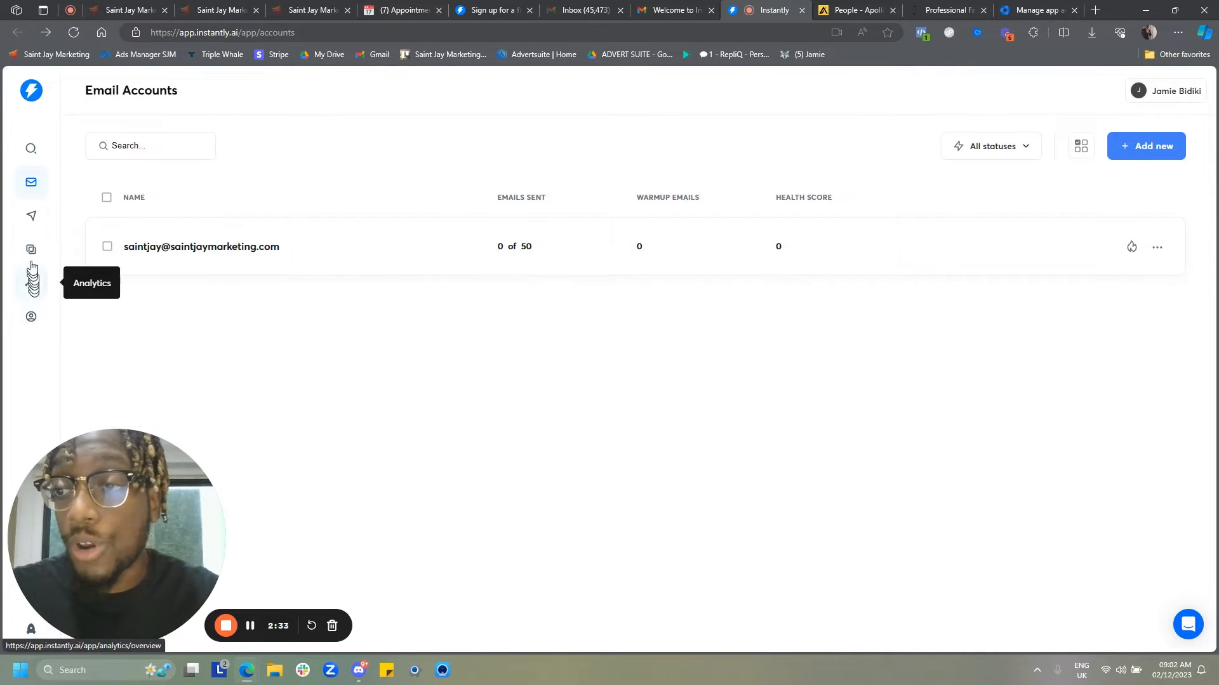
left_click(30, 213)
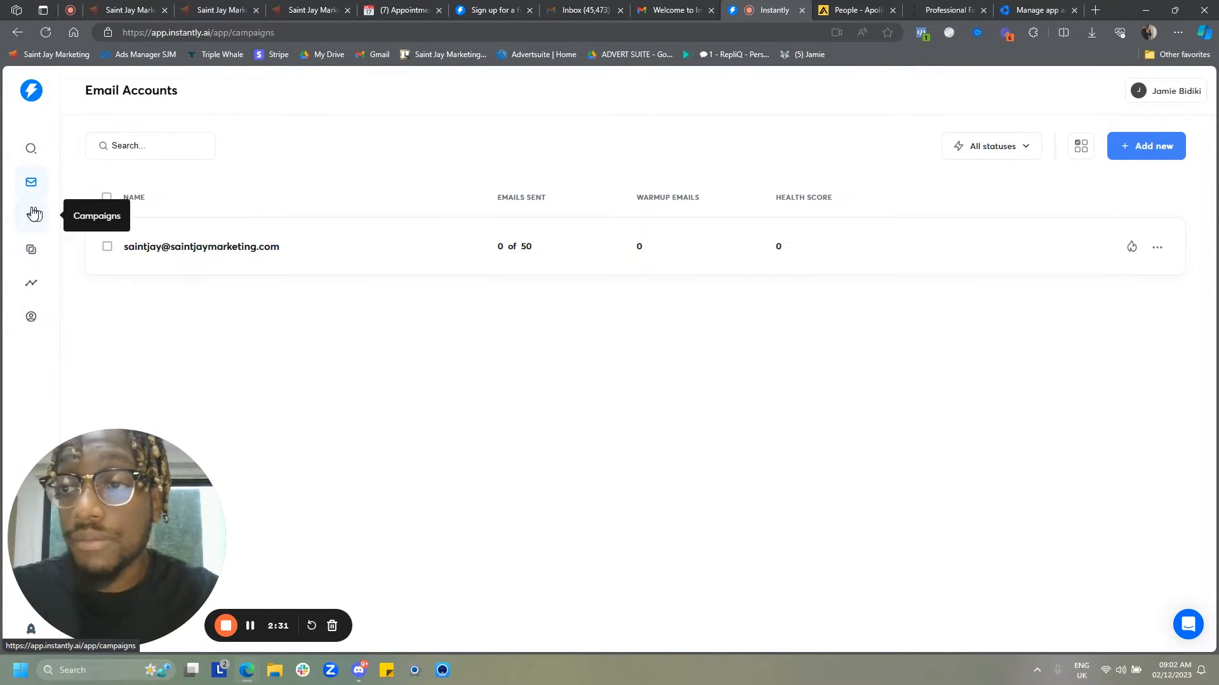
left_click(1150, 147)
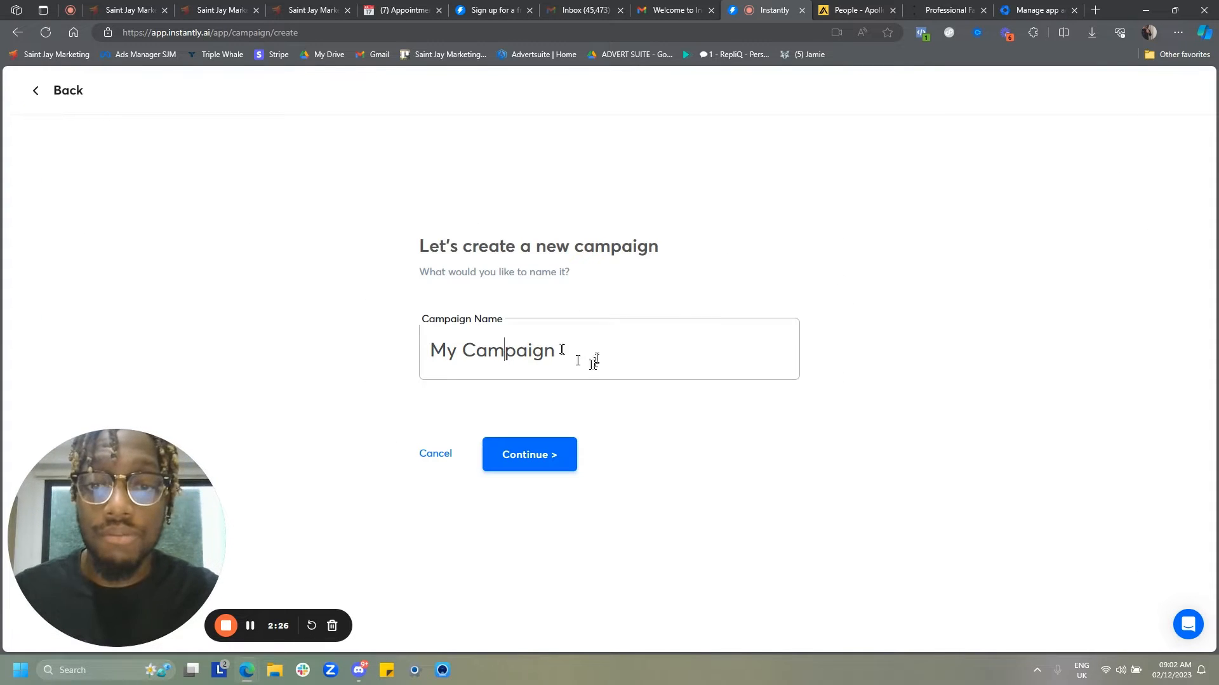
- Name the new campaign "SJM - Ecom - Hair/Ski" and continue
left_click_drag(594, 360, 432, 371)
type("SJ")
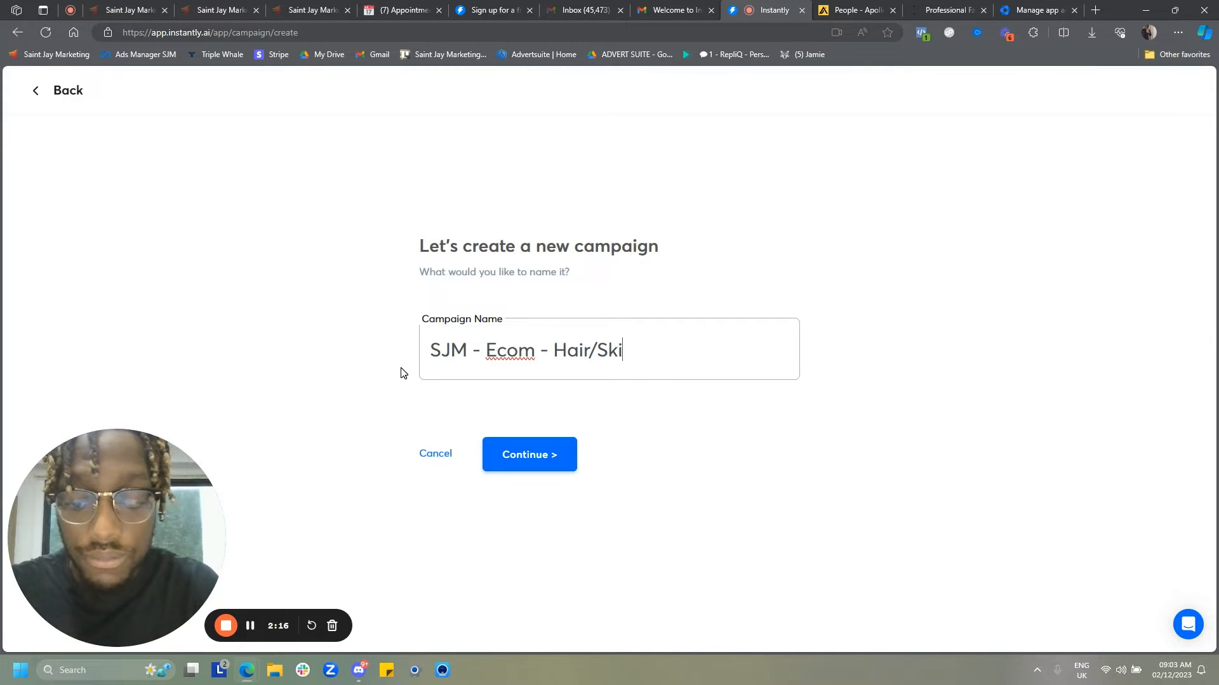
left_click(521, 464)
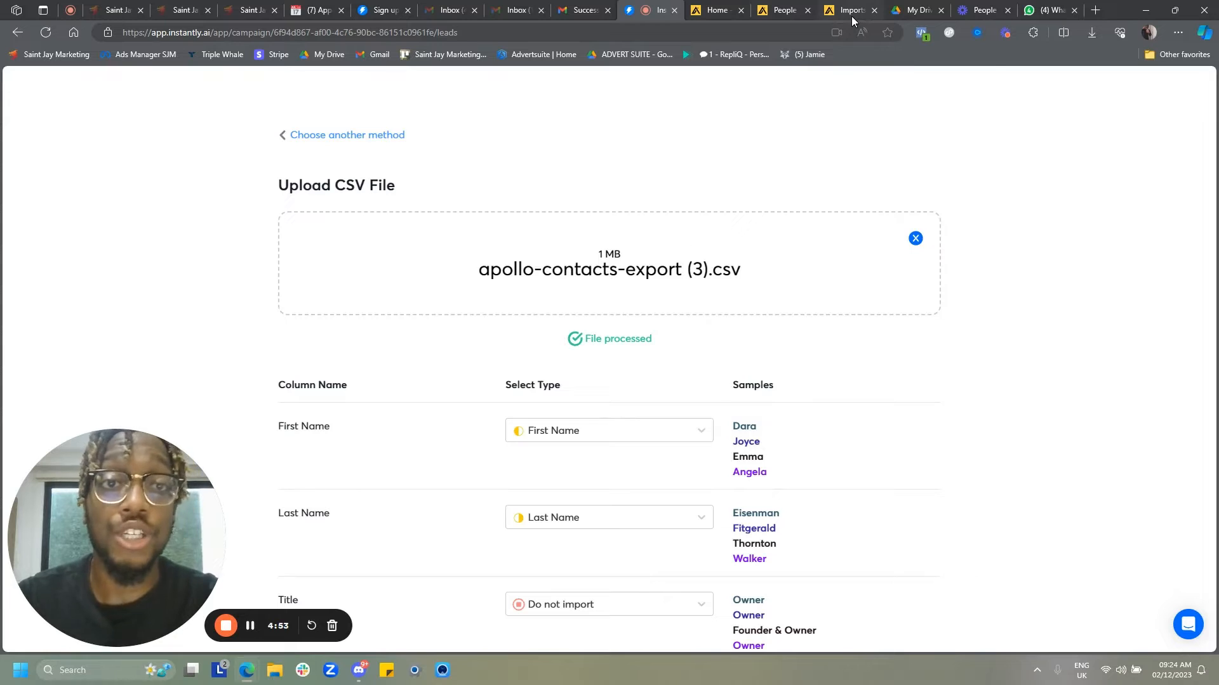
- Check the contact CSV exports list in Apollo's imports and exports settings, then return to the Instantly upload
mouse_move(851, 17)
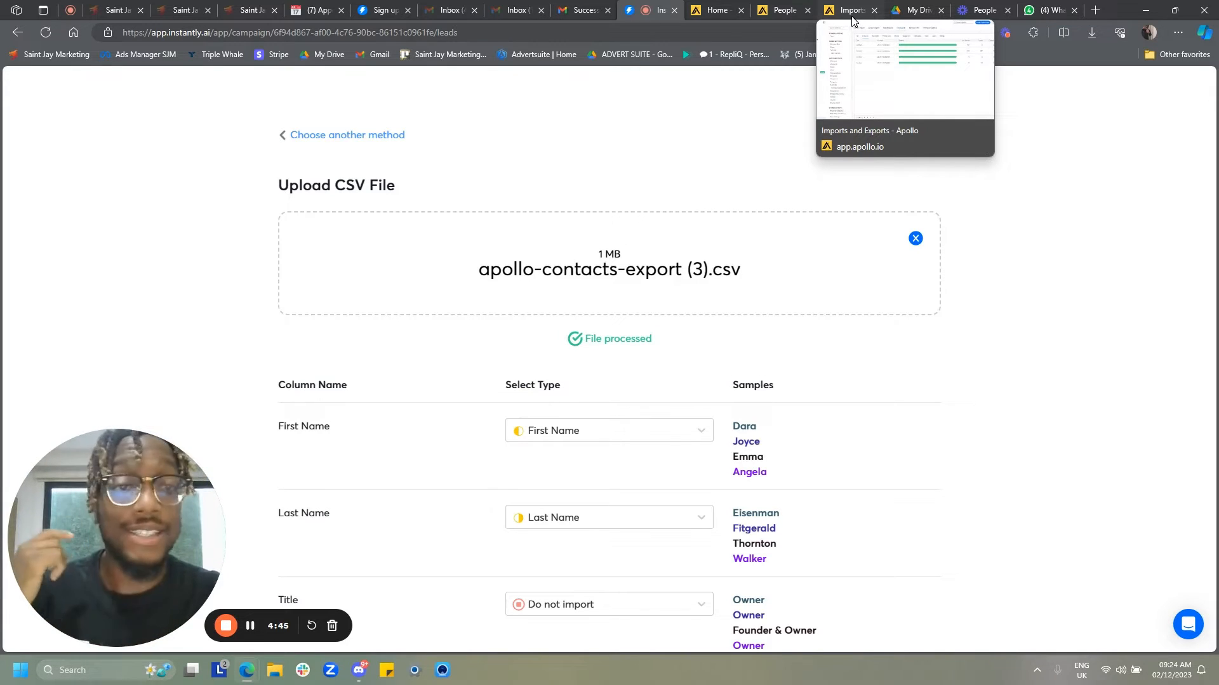
left_click(852, 14)
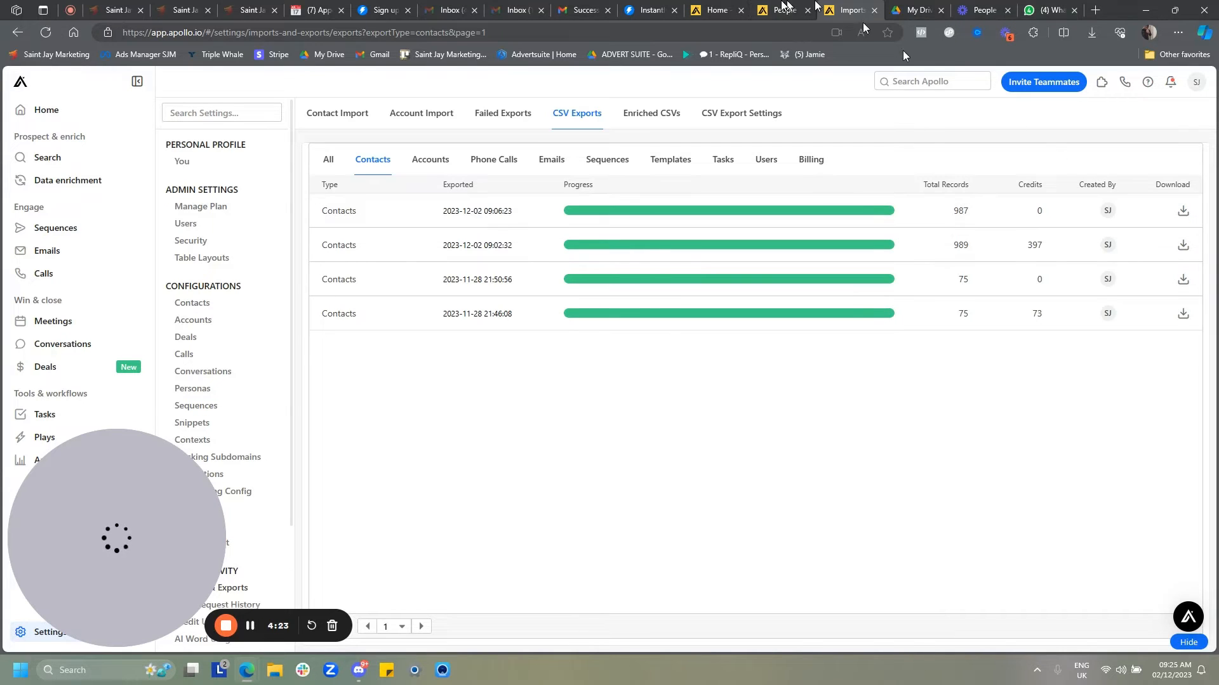
left_click(651, 10)
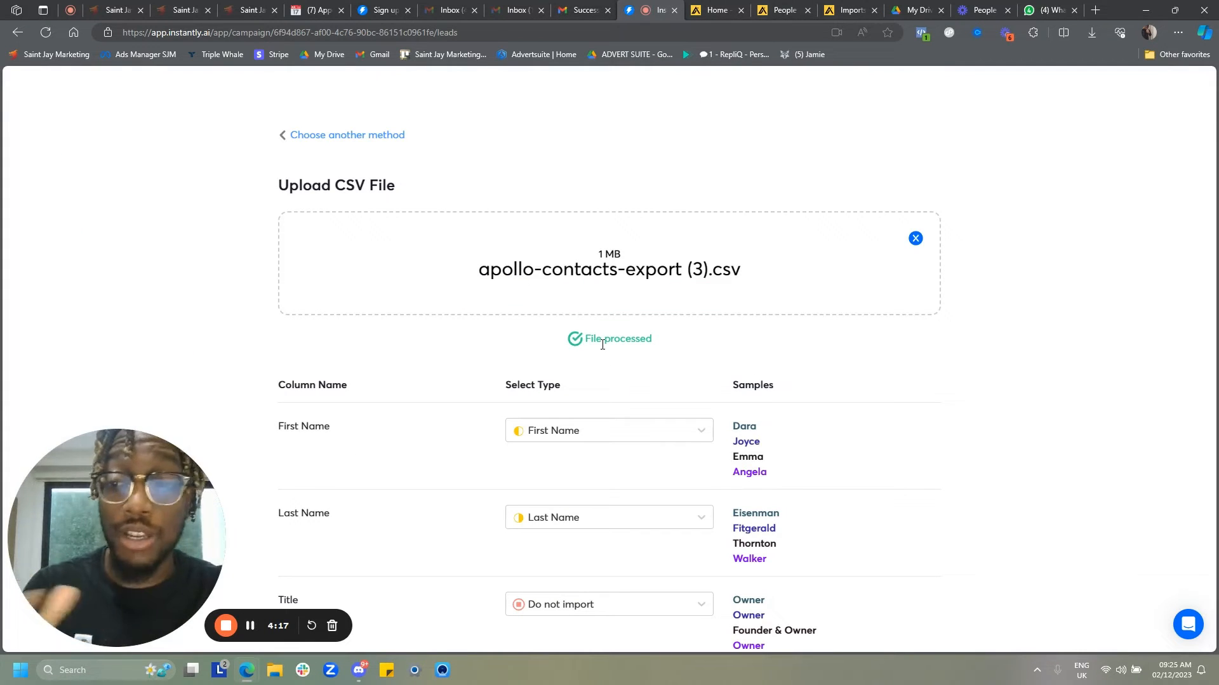
- In the CSV column mapping, map First Phone to Phone and set Work Direct Phone to Do not import
scroll(571, 428, "down", 3)
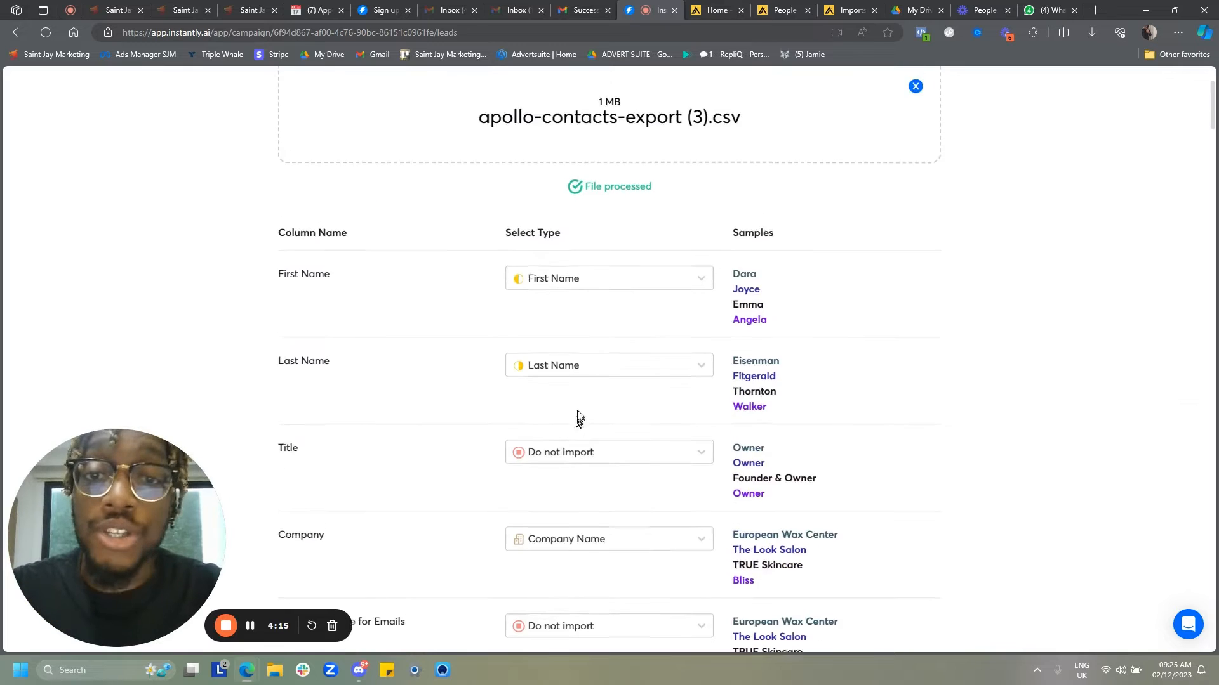
scroll(577, 417, "up", 3)
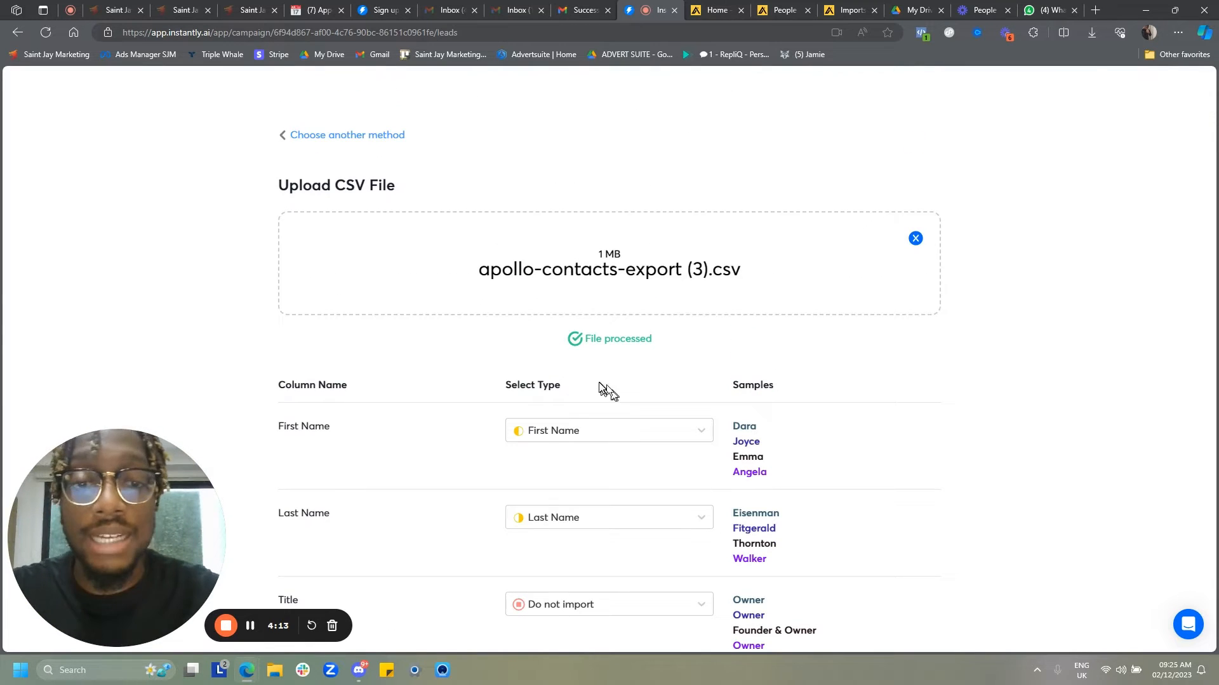
scroll(600, 384, "down", 3)
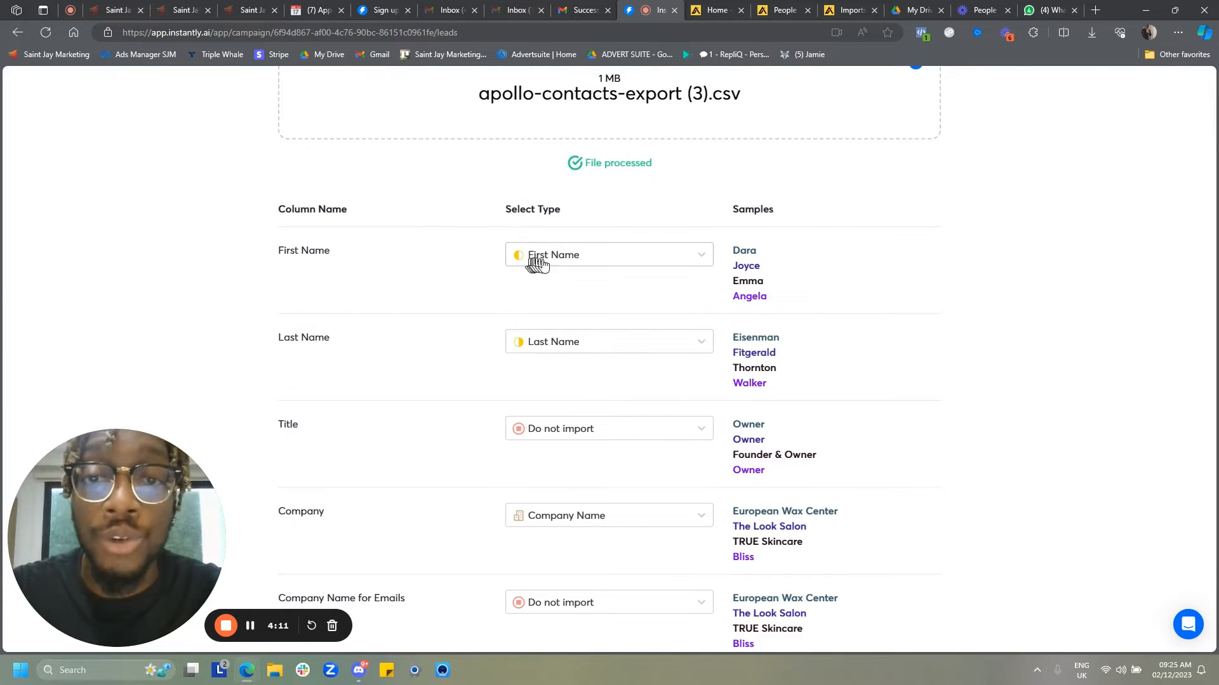
scroll(536, 343, "down", 3)
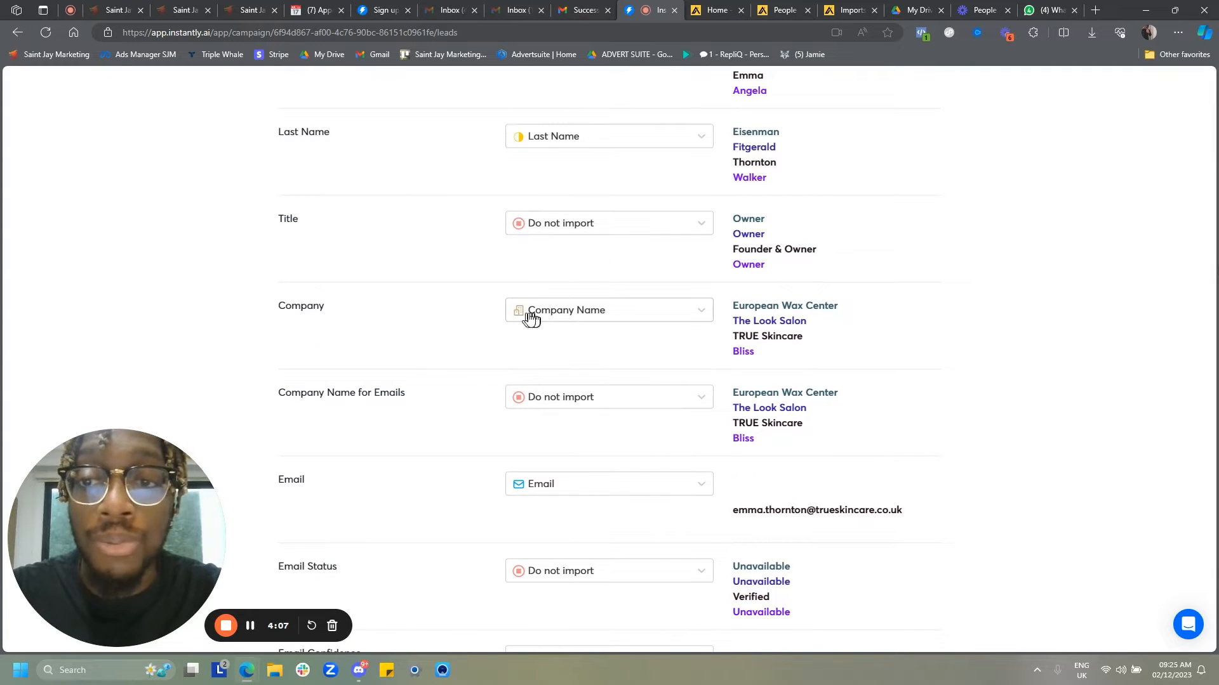
scroll(544, 310, "down", 1)
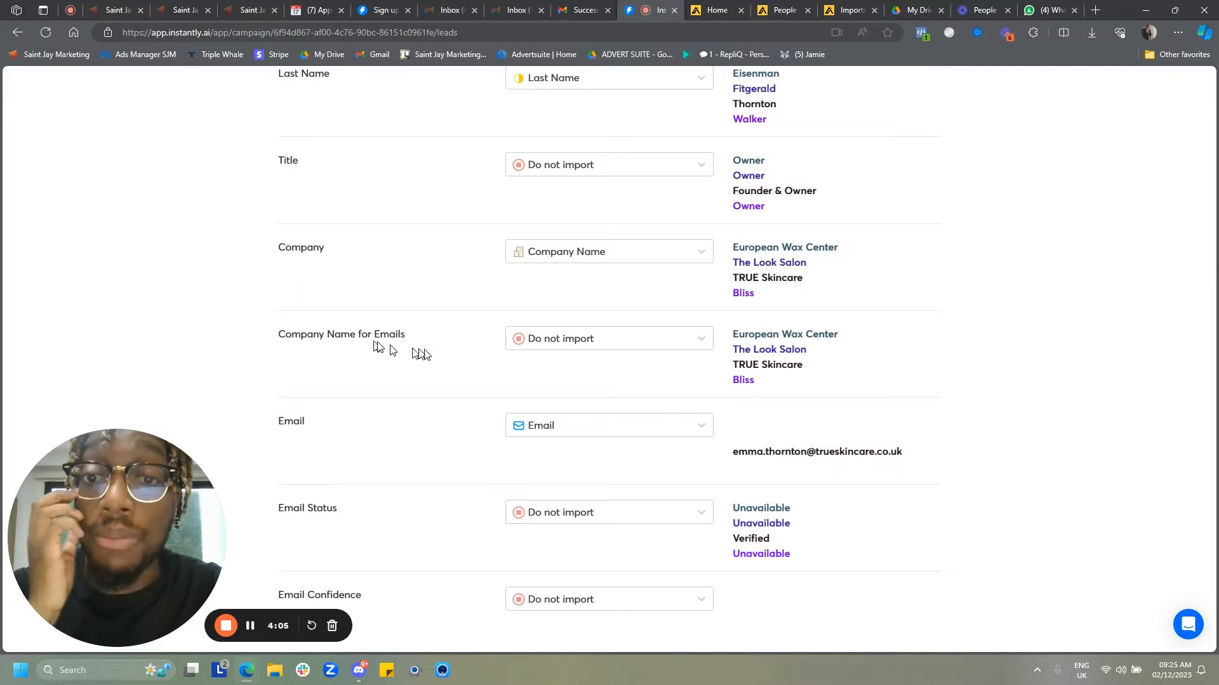
scroll(603, 345, "down", 3)
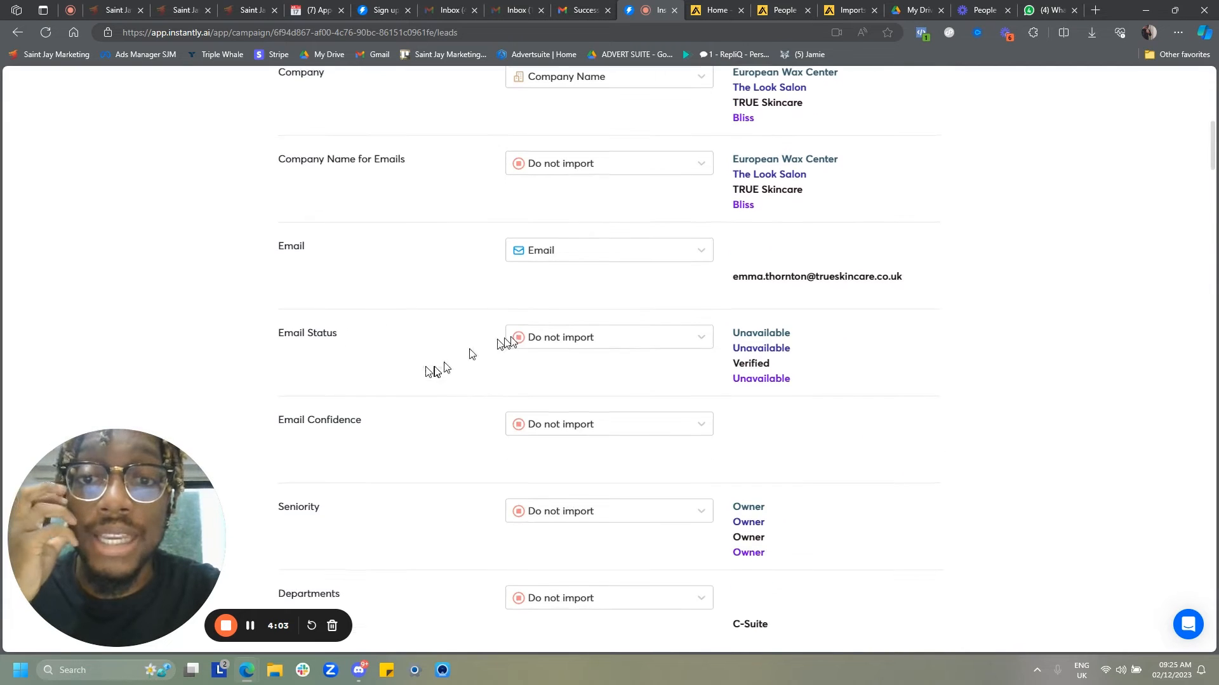
scroll(561, 307, "down", 2)
scroll(570, 326, "down", 4)
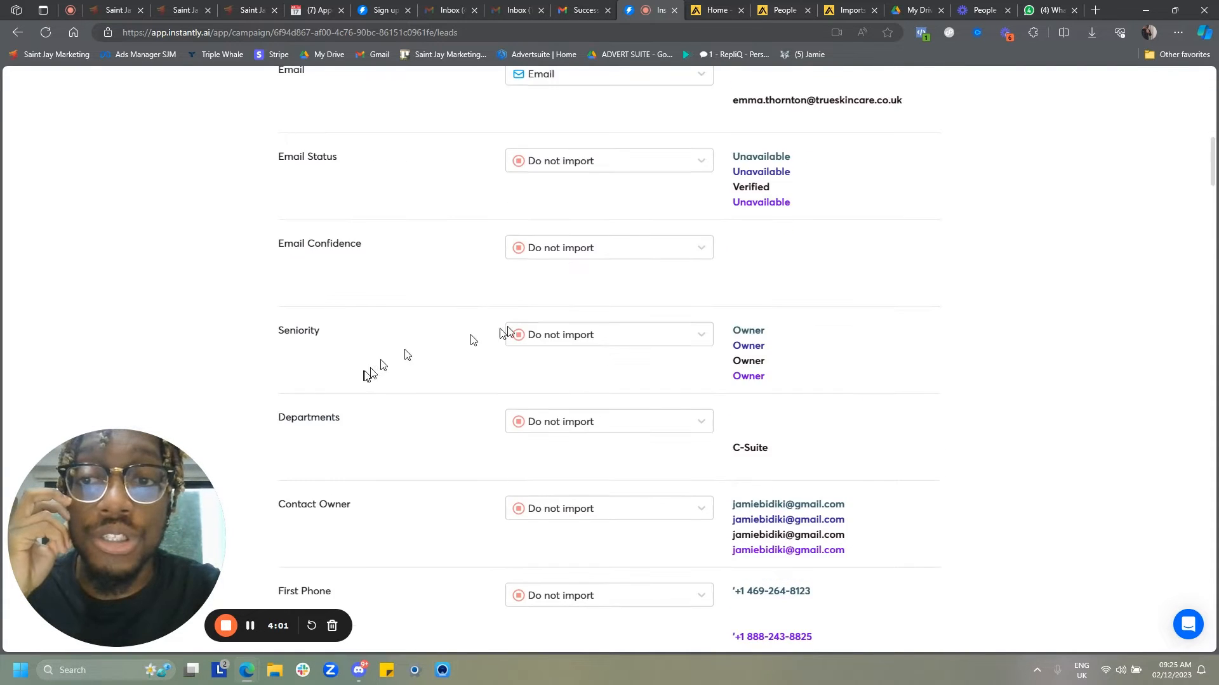
scroll(575, 301, "down", 3)
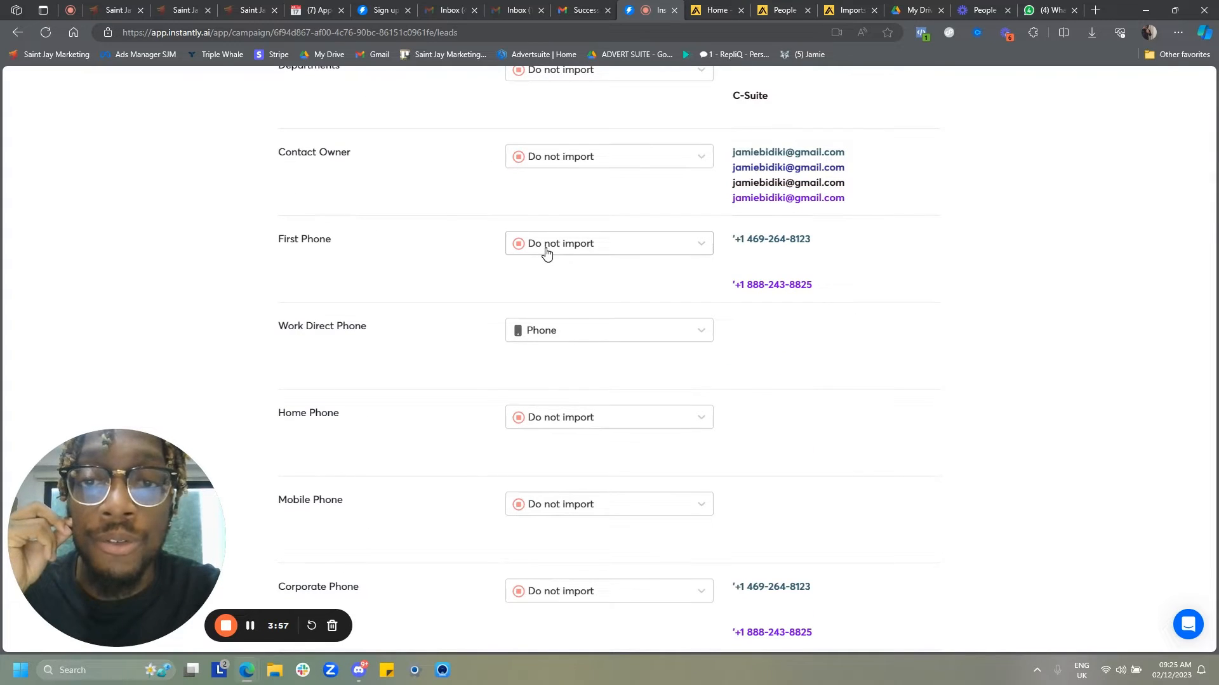
left_click(546, 251)
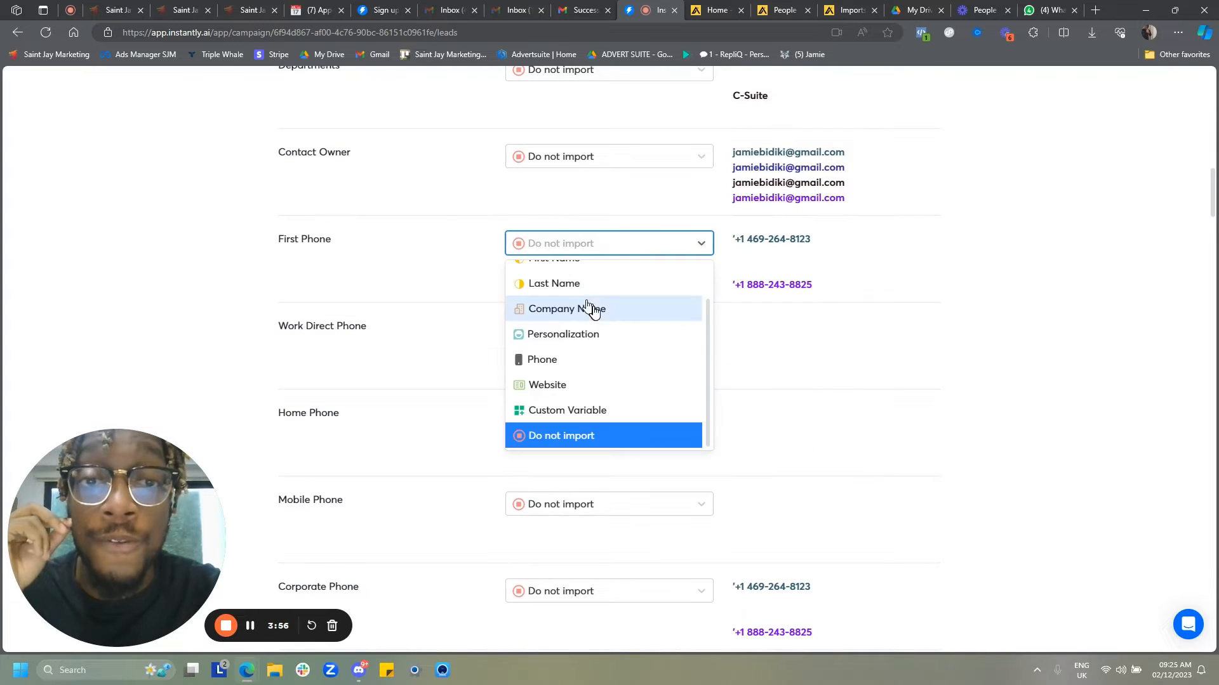
left_click(551, 365)
left_click(566, 336)
left_click(546, 519)
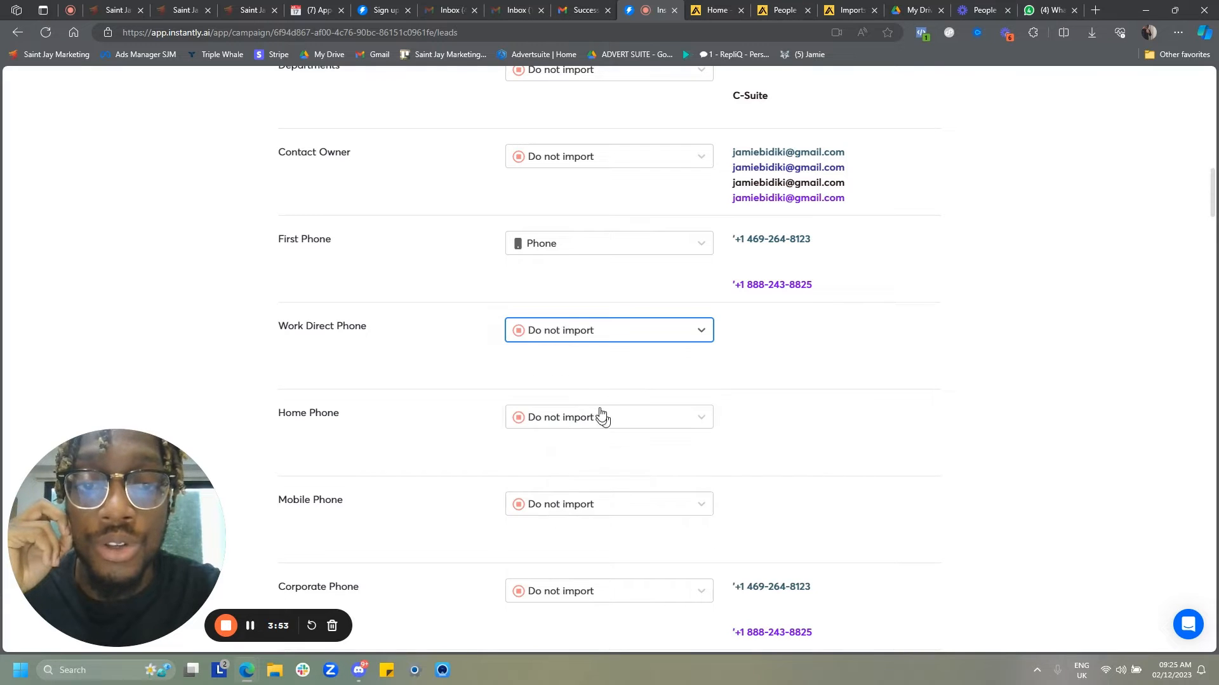
- Map the # Employees, Industry and Keywords columns as Custom Variable
scroll(601, 413, "down", 2)
scroll(412, 311, "down", 2)
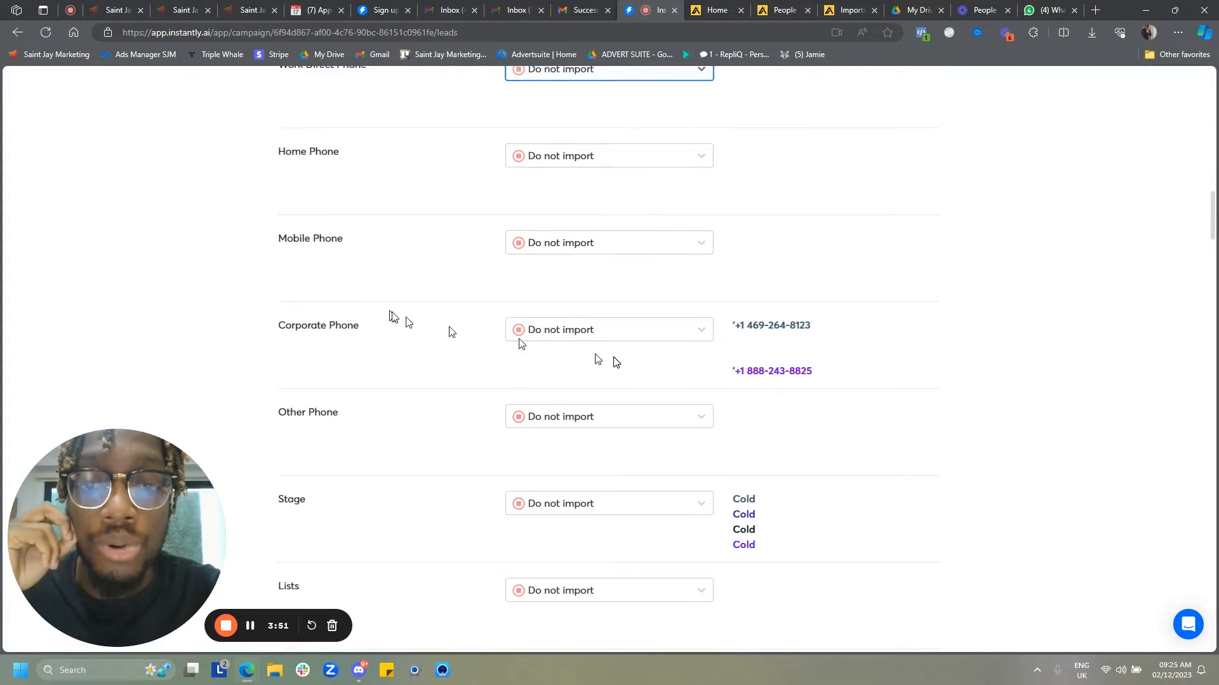
scroll(626, 337, "down", 4)
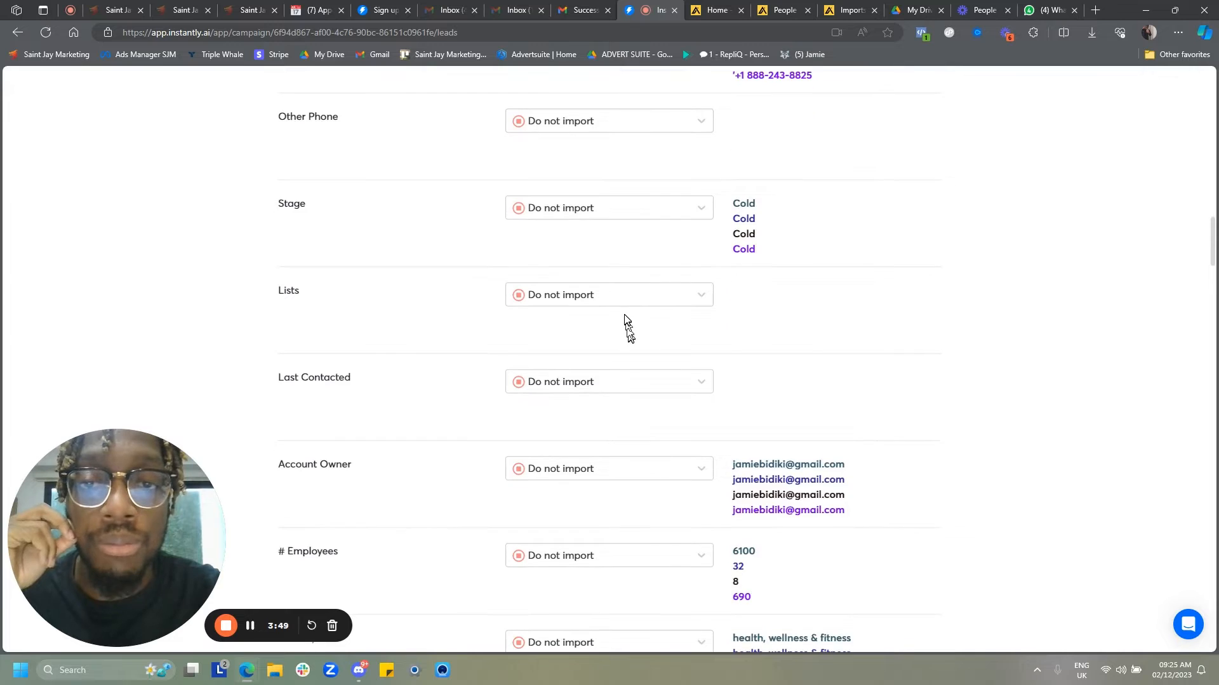
scroll(626, 328, "down", 4)
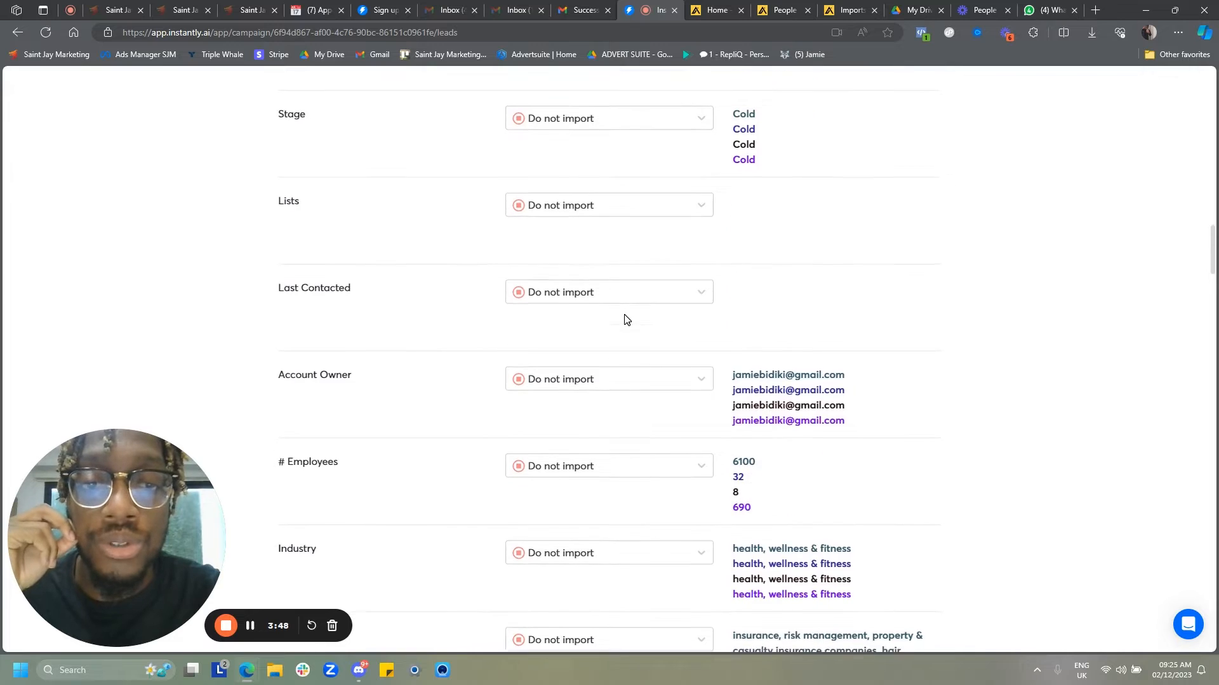
left_click(570, 306)
left_click(601, 457)
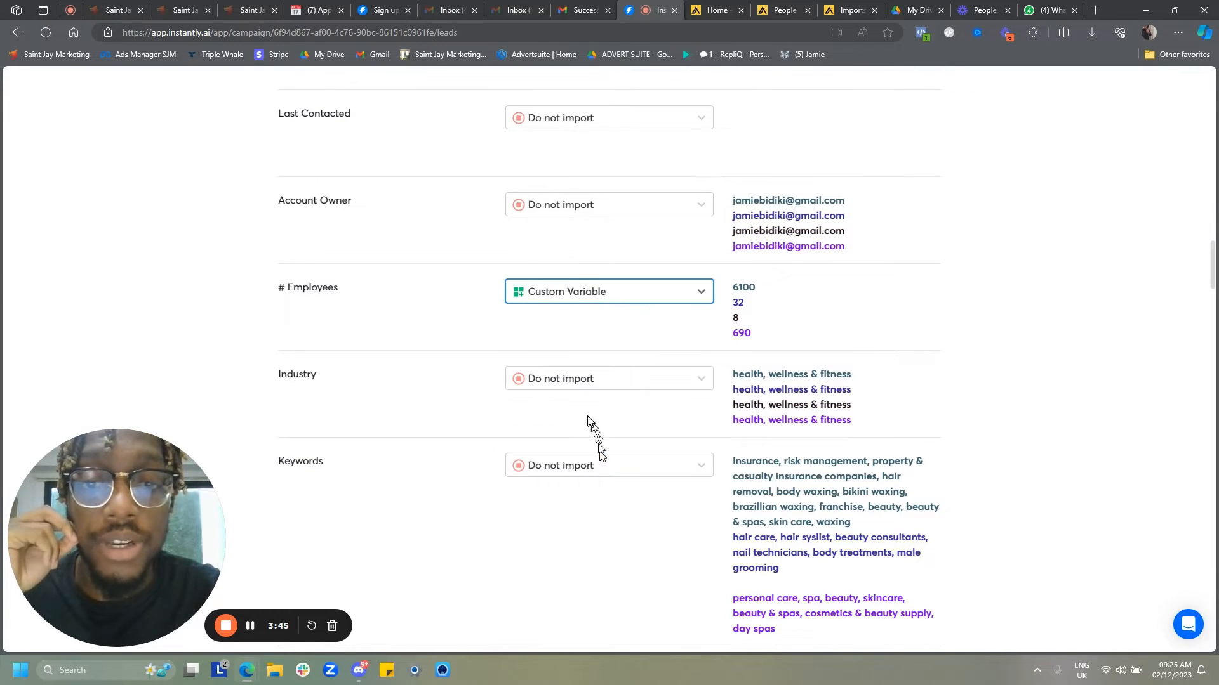
left_click(571, 382)
left_click(574, 544)
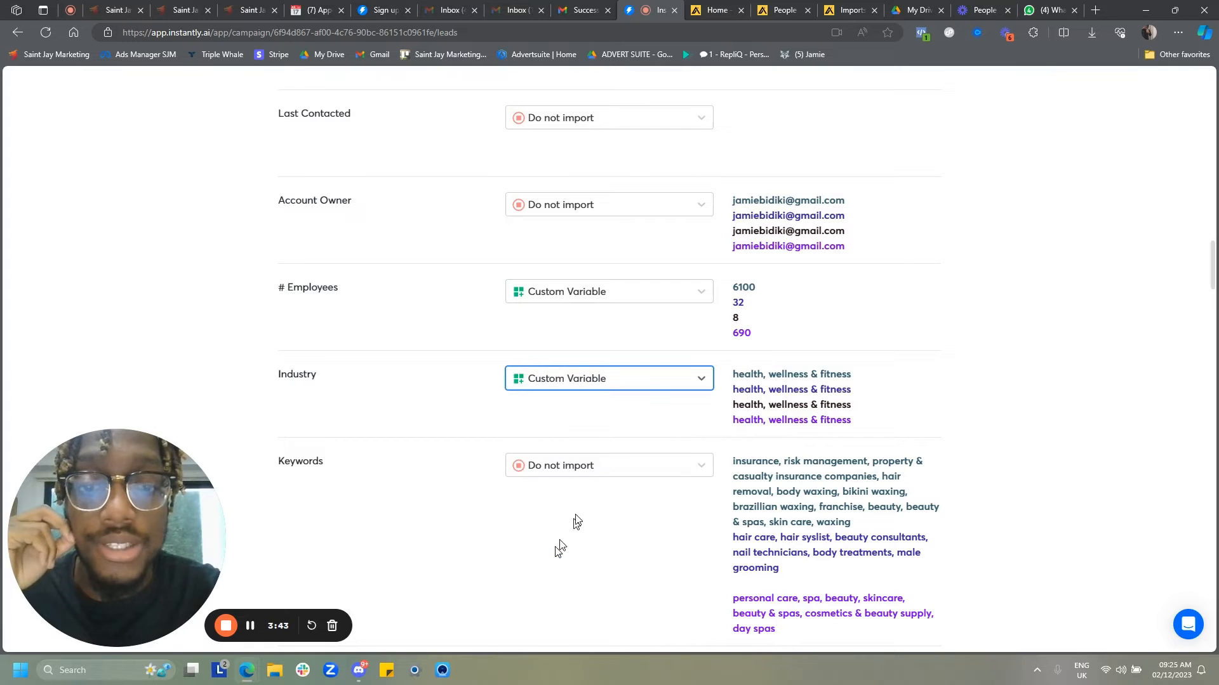
left_click(519, 469)
left_click(580, 606)
- Turn on lead verification and upload all mapped leads to the campaign, confirming the upload
scroll(472, 502, "down", 3)
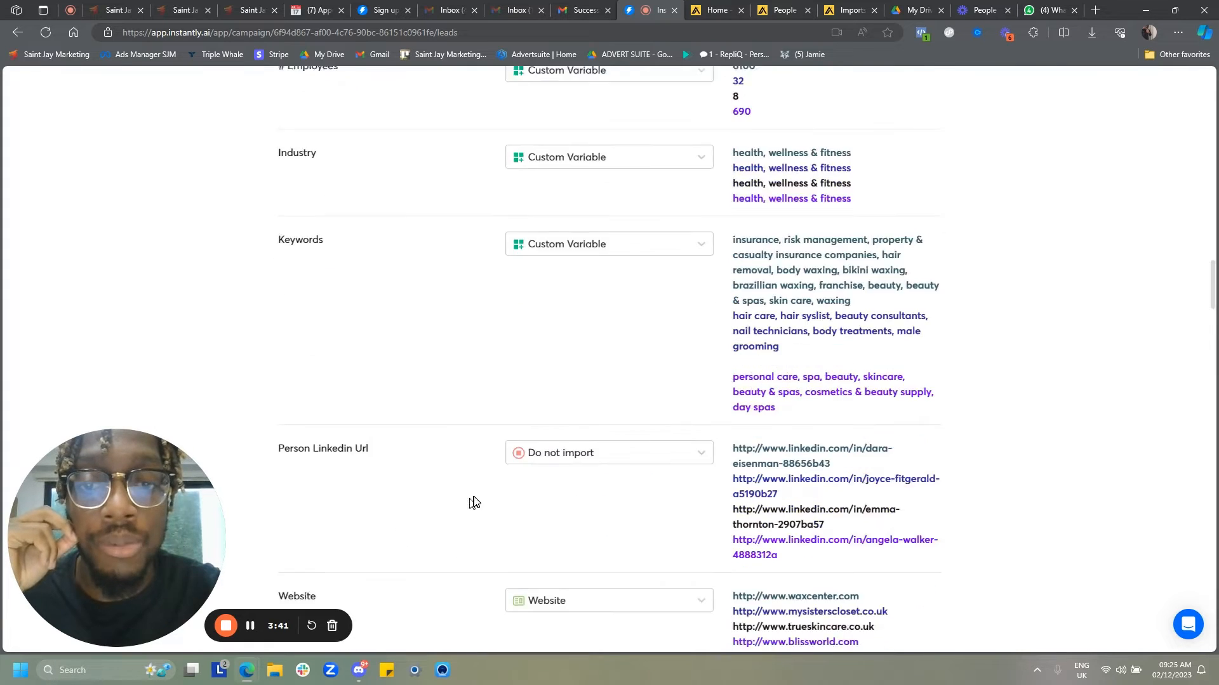
scroll(473, 503, "down", 5)
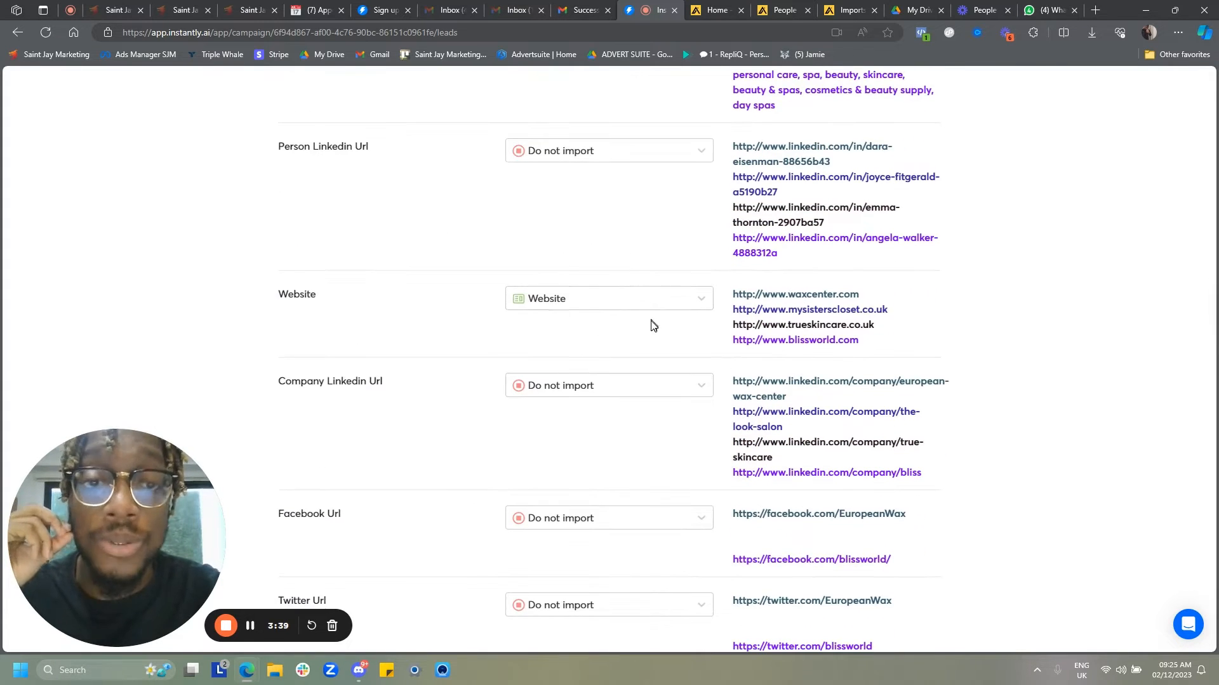
scroll(653, 325, "down", 3)
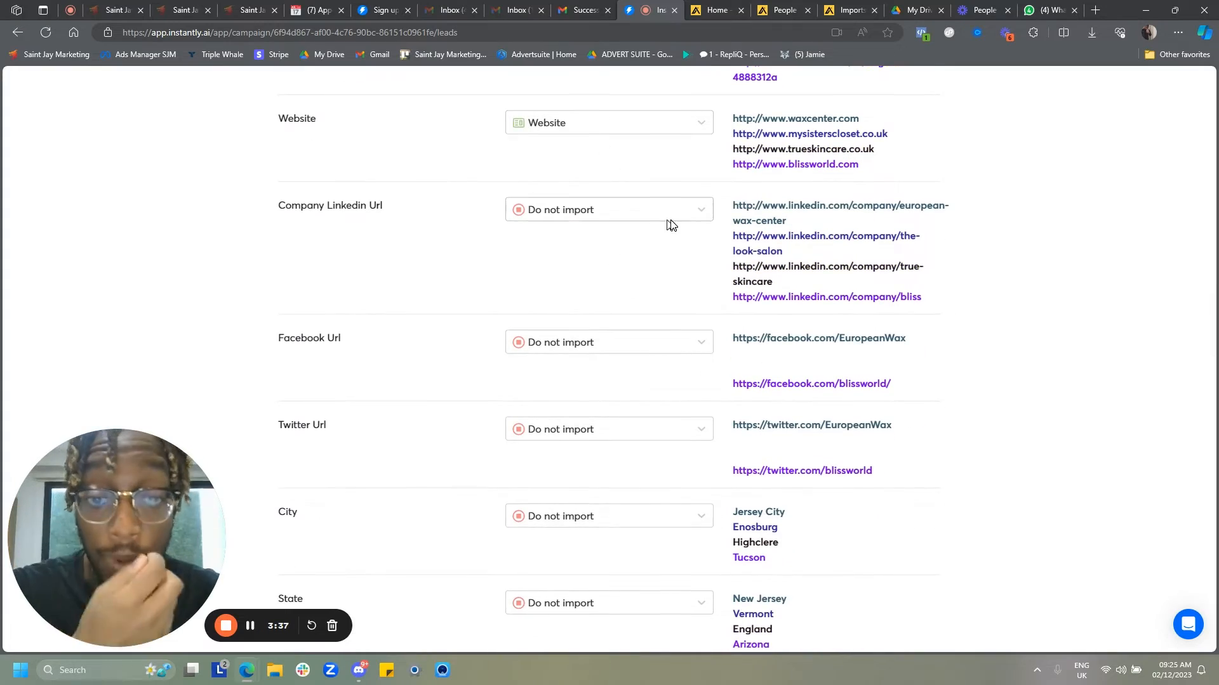
scroll(672, 225, "down", 20)
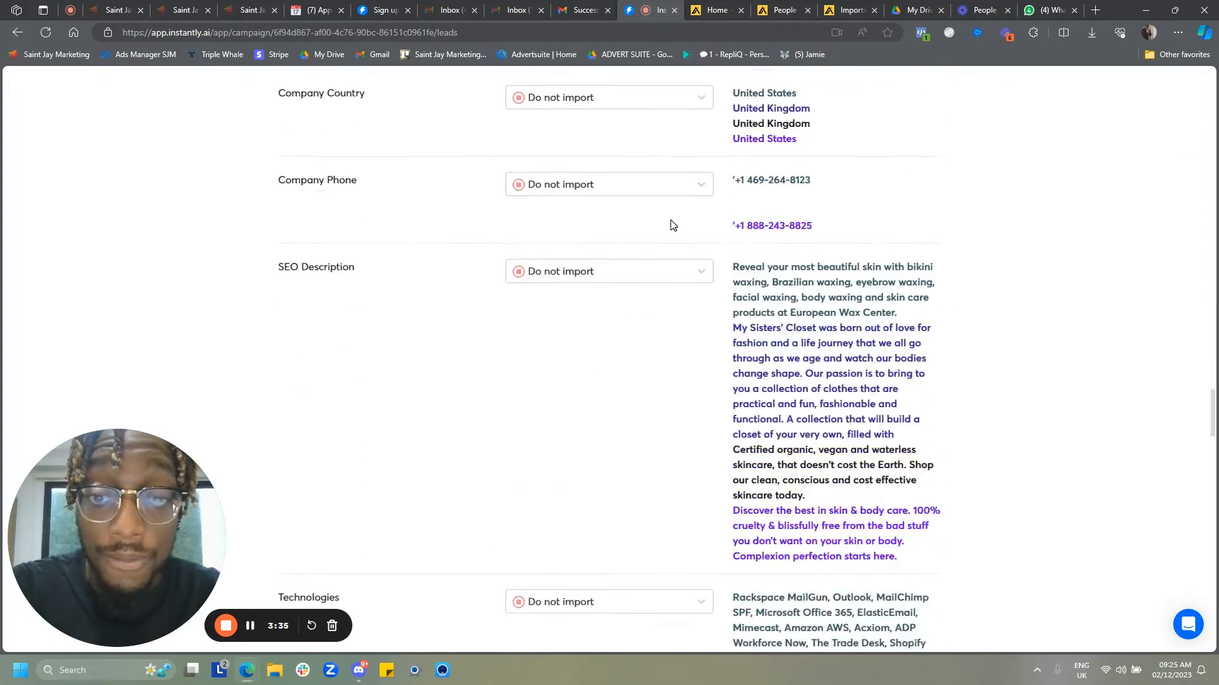
scroll(673, 224, "down", 6)
scroll(672, 224, "up", 6)
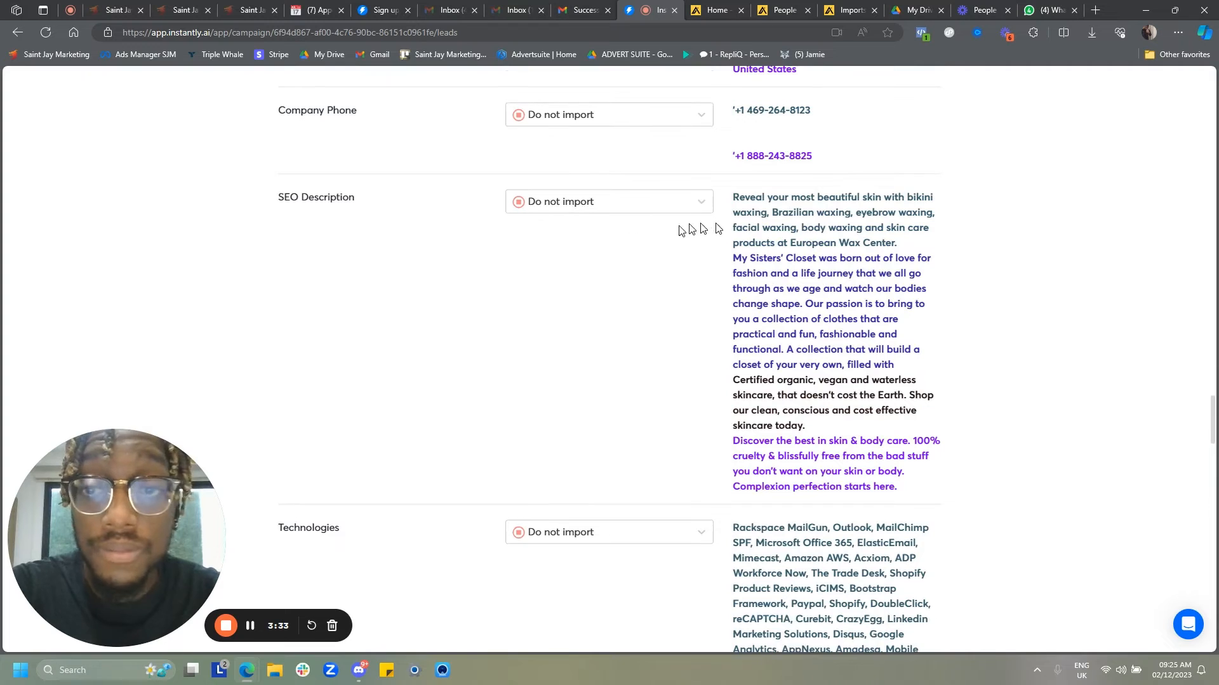
scroll(604, 245, "down", 20)
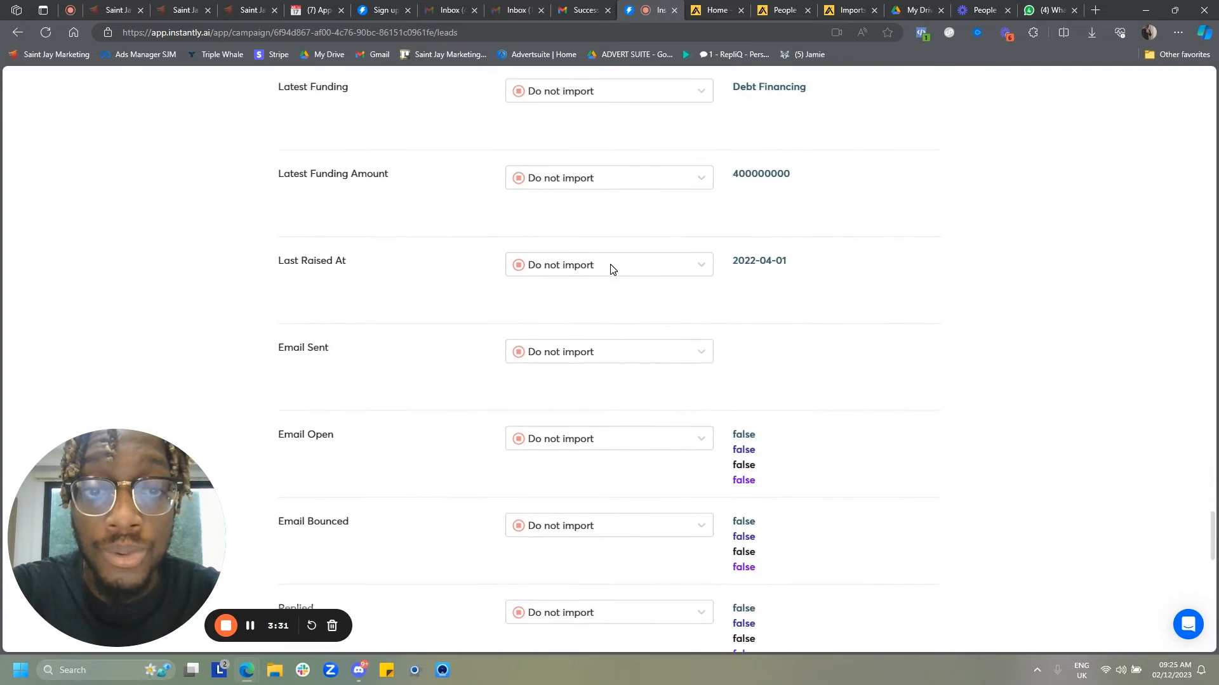
scroll(611, 269, "down", 16)
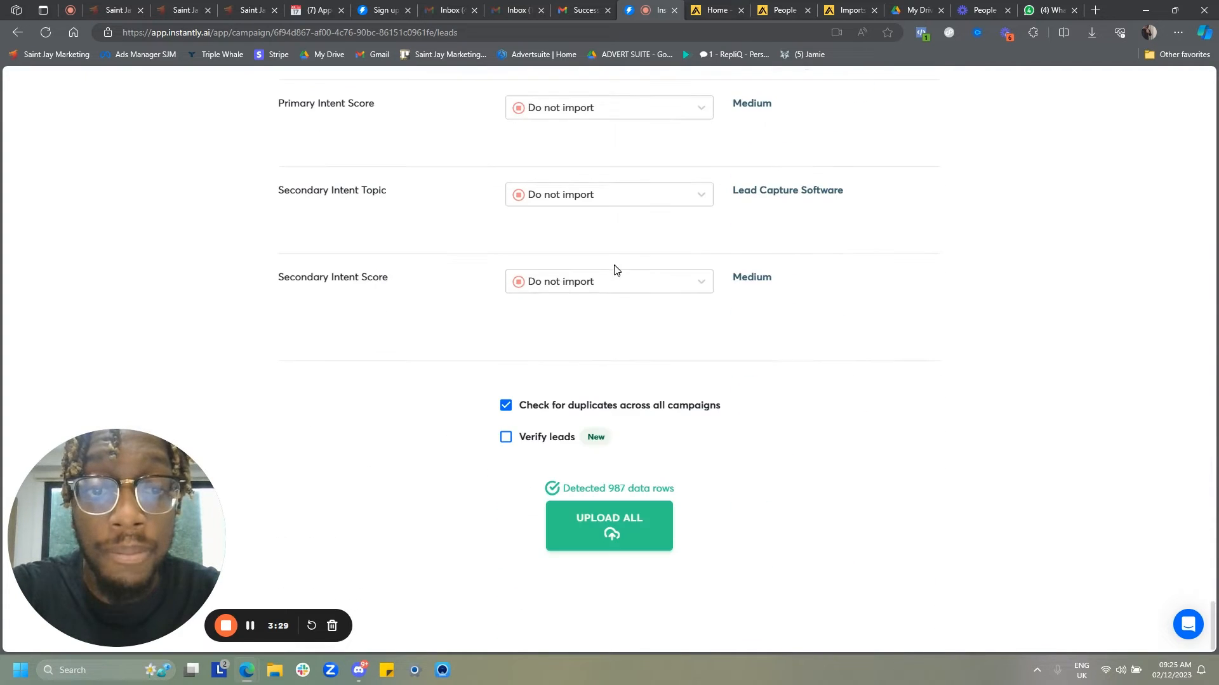
left_click(506, 437)
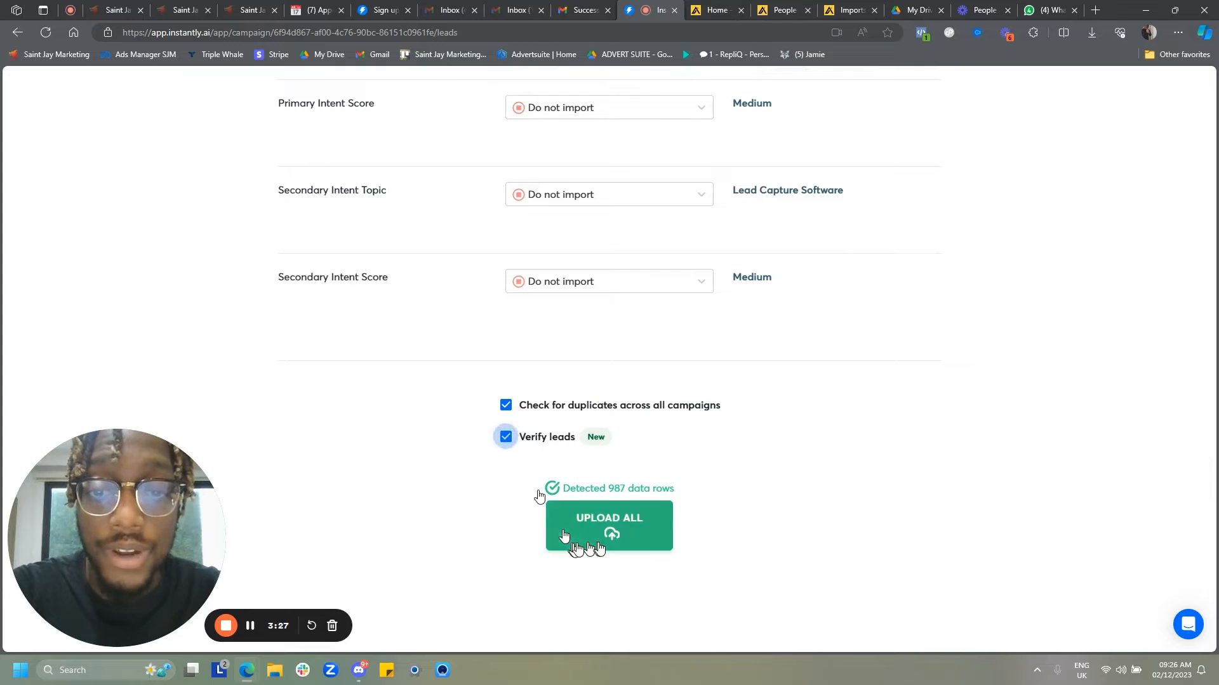
left_click(611, 539)
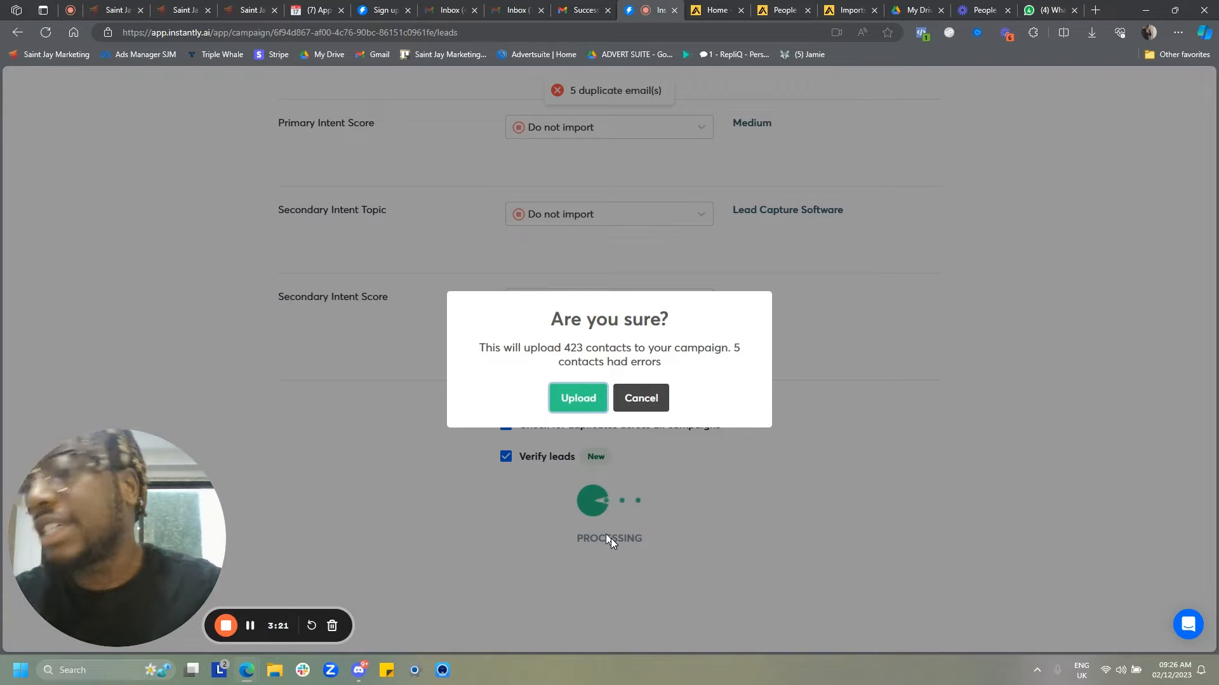
left_click(573, 405)
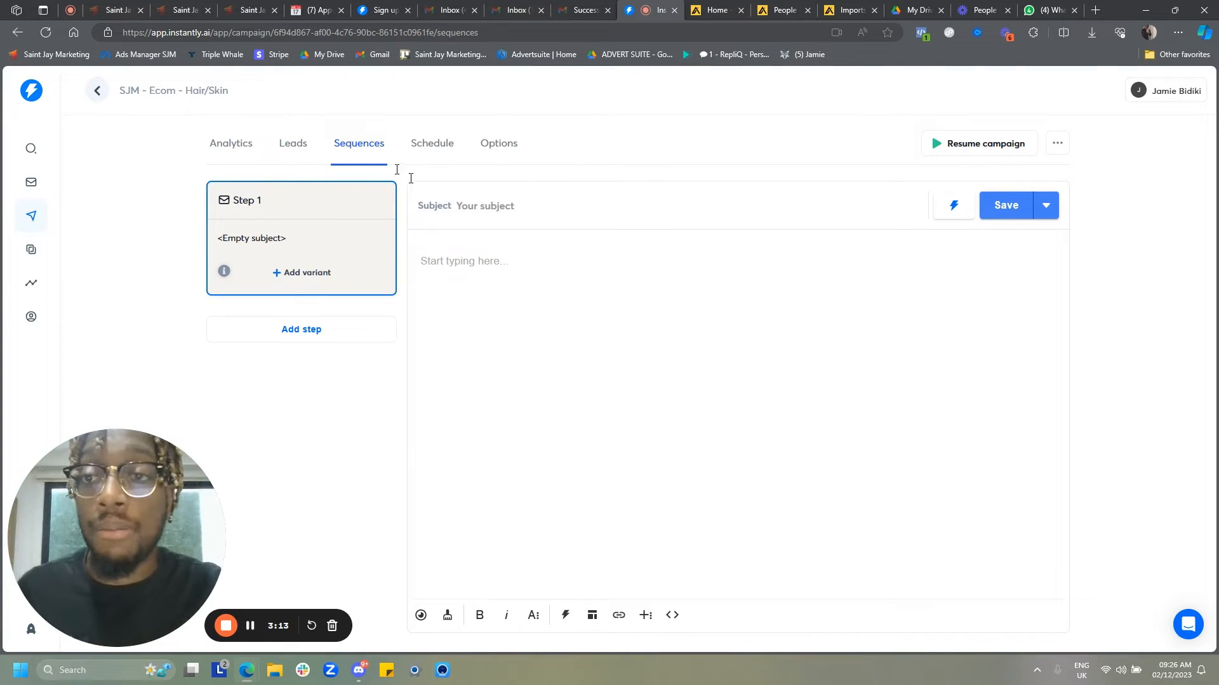
- Open the campaign's leads list, reload the page and step through the onboarding tour tips
left_click(289, 150)
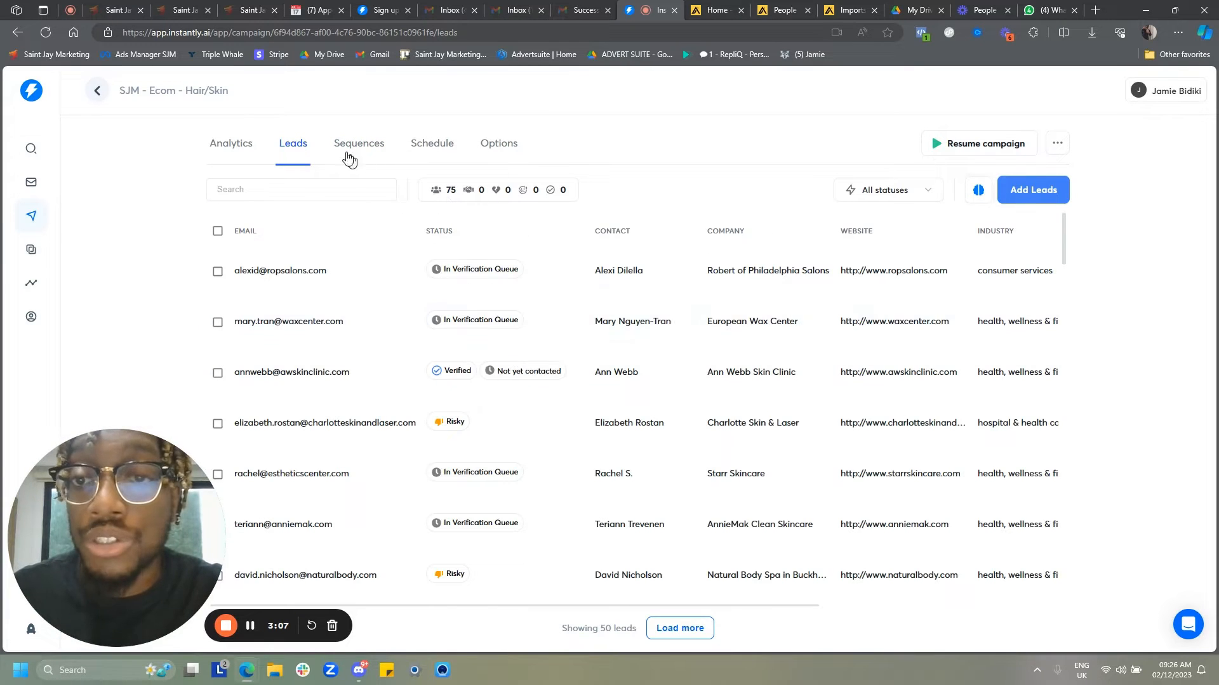
left_click(51, 35)
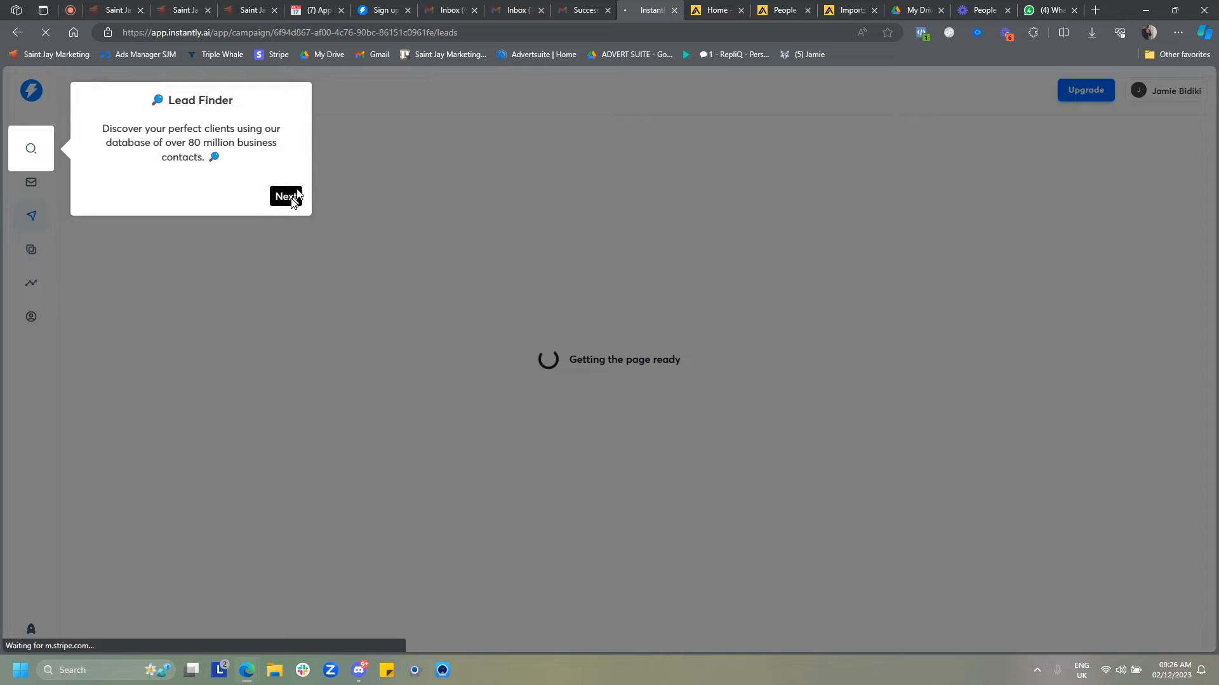
left_click(293, 199)
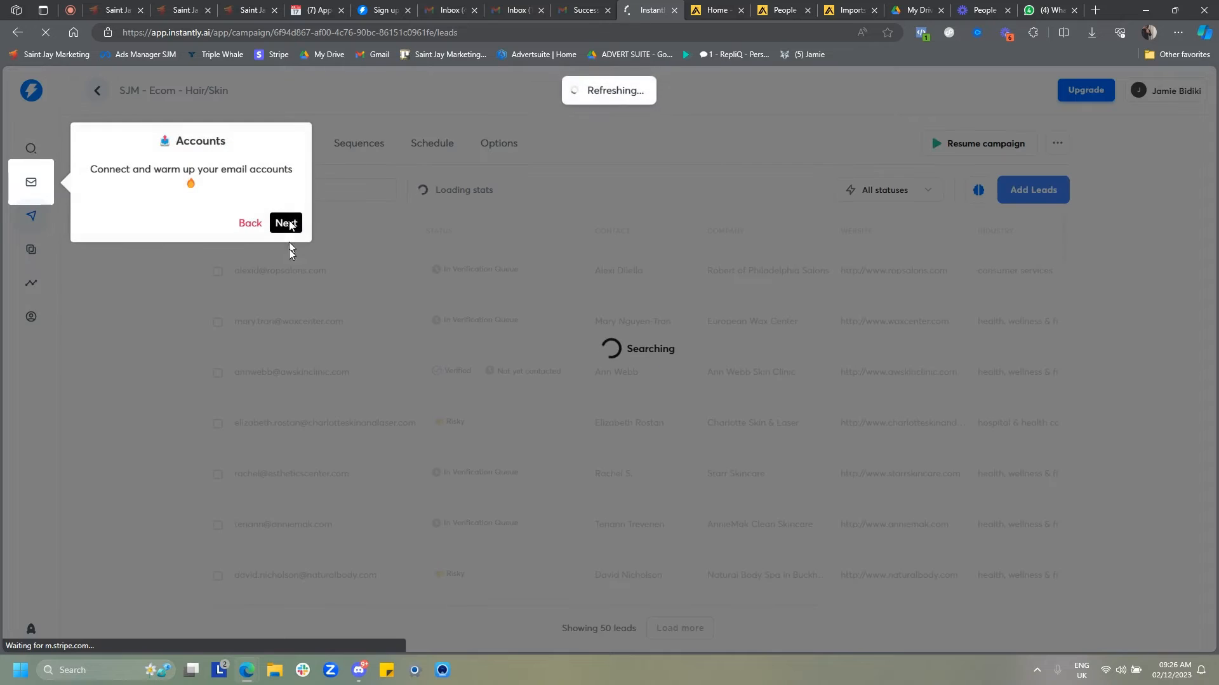
left_click(292, 223)
left_click(293, 255)
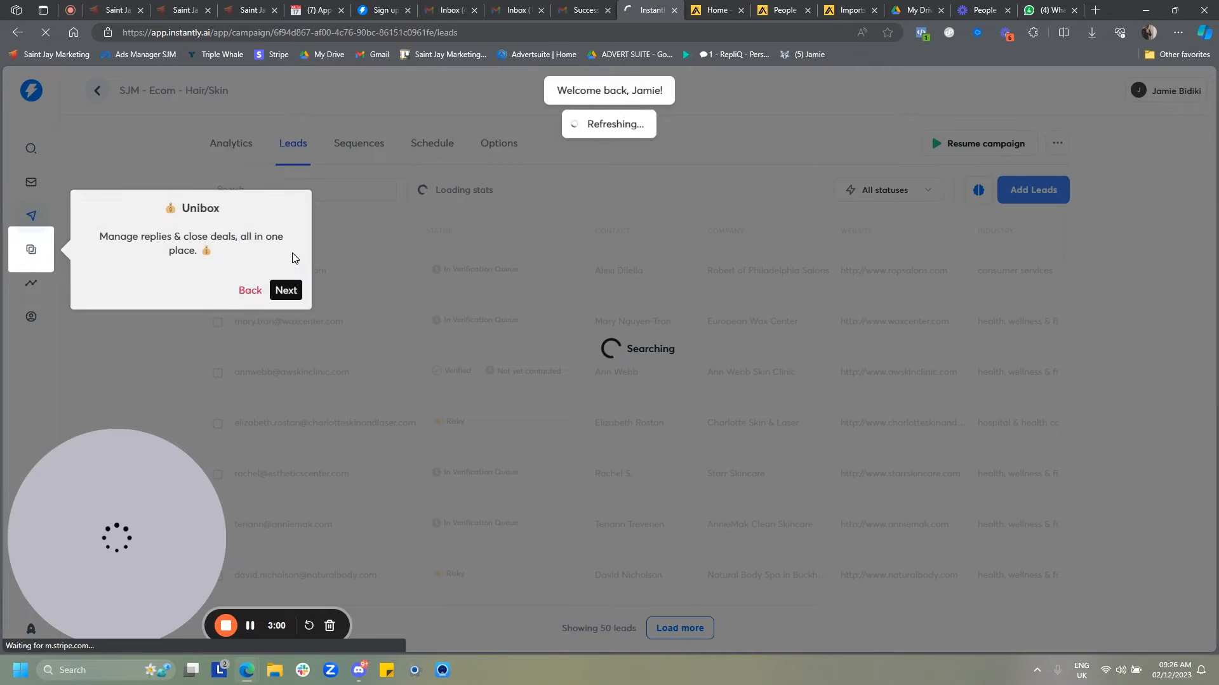
left_click(287, 289)
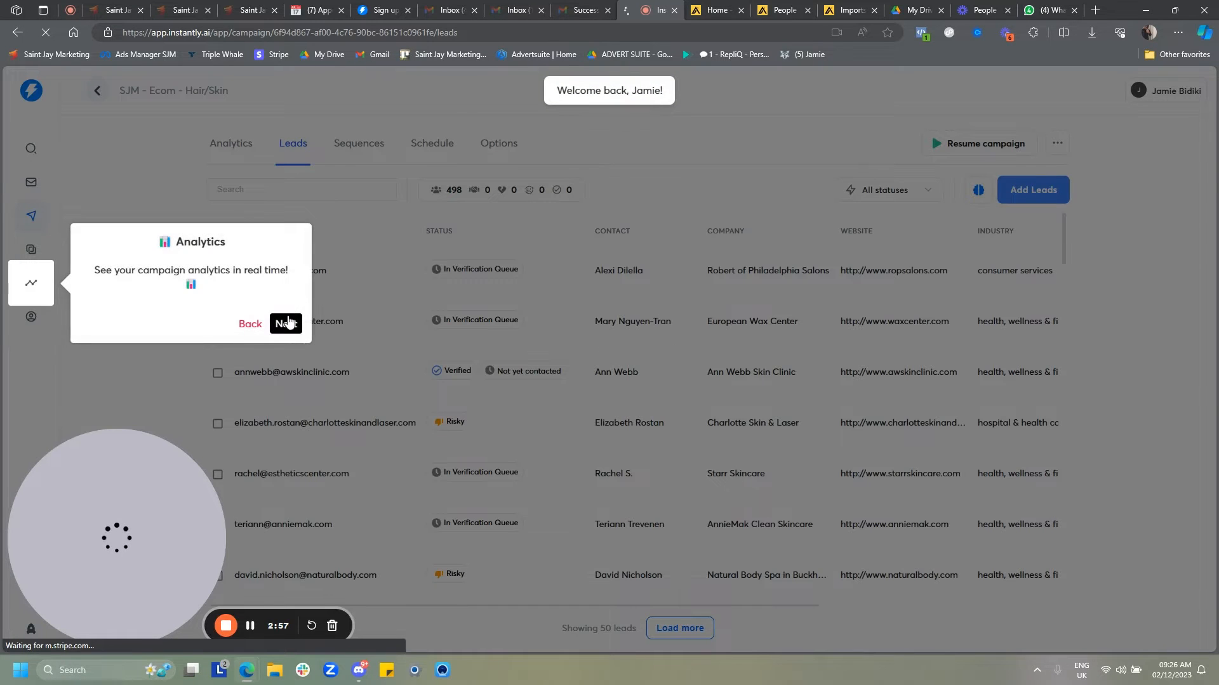
left_click(287, 323)
left_click(292, 352)
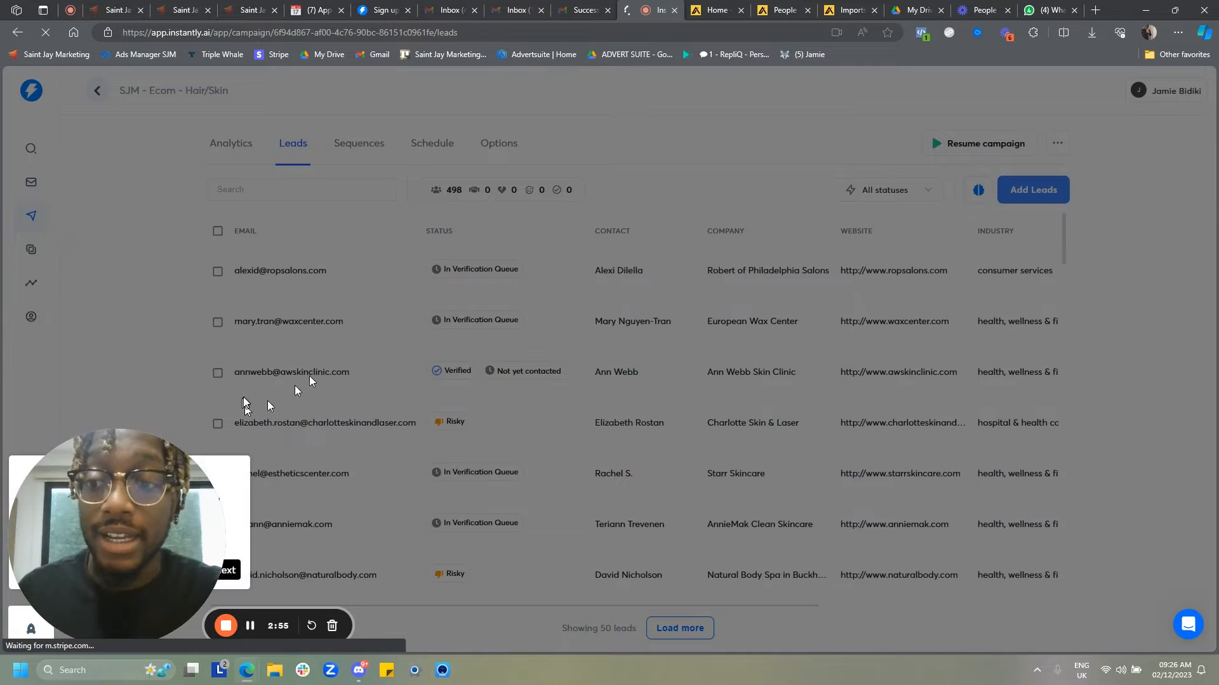
left_click_drag(170, 508, 223, 313)
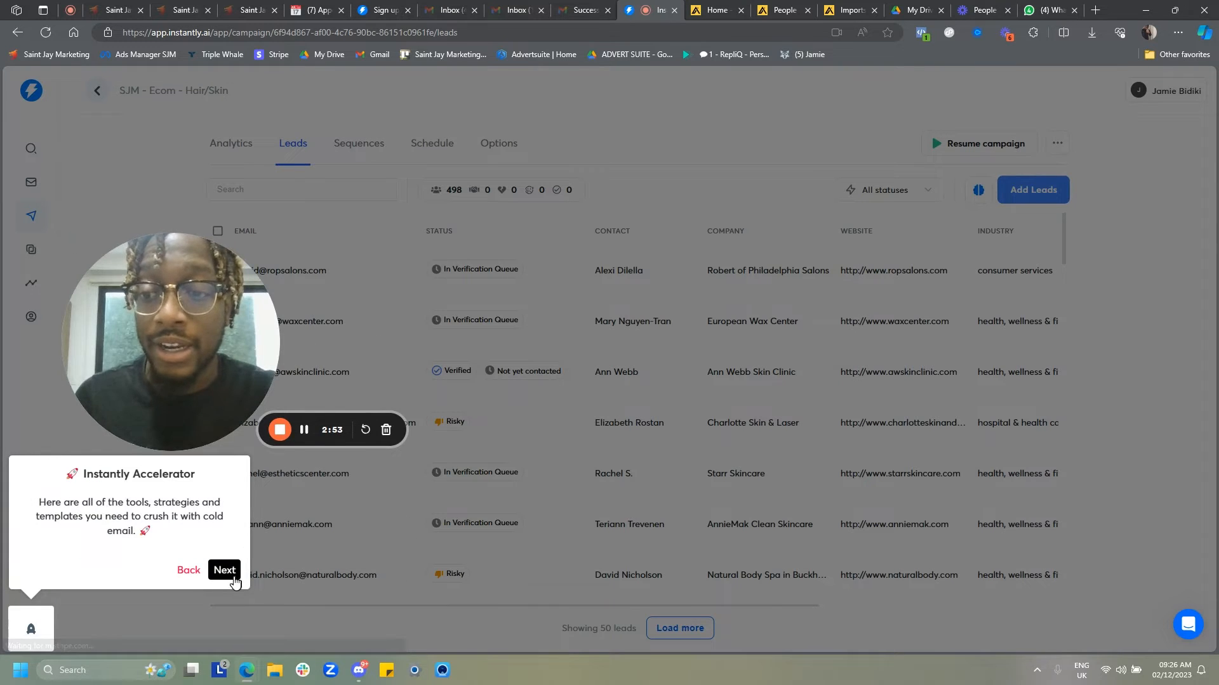
left_click(224, 570)
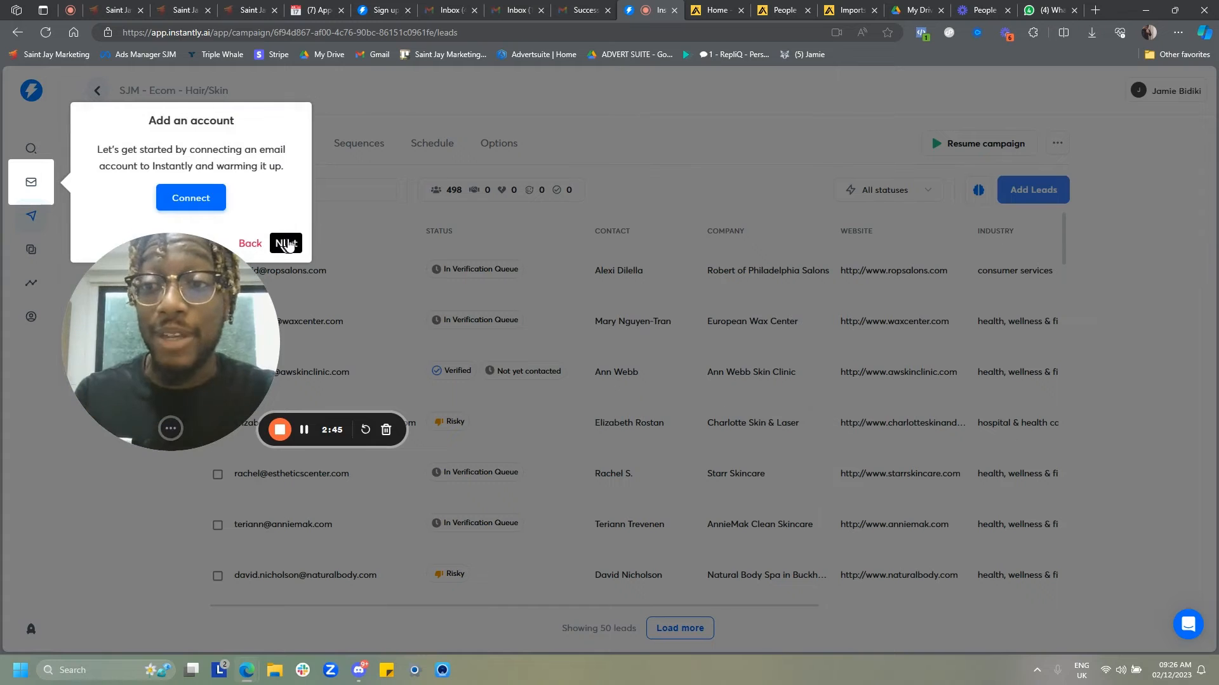
left_click(286, 243)
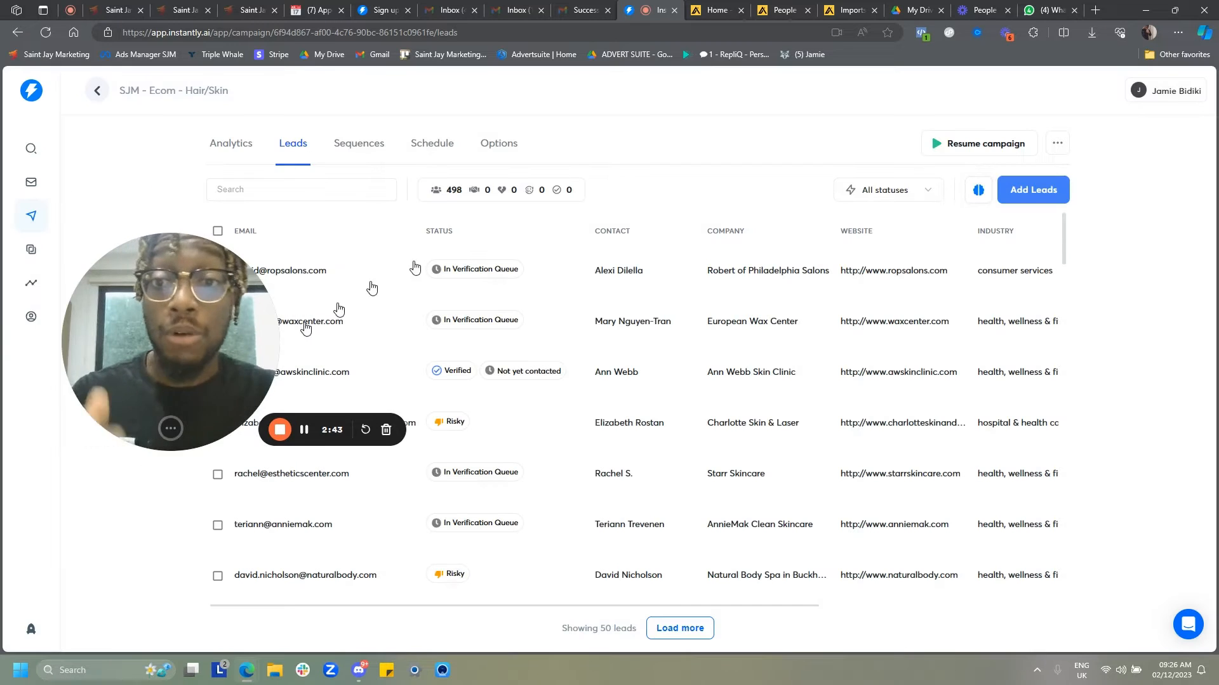
- Open the campaign's email sequence and view the Step 2 follow-up email
scroll(530, 317, "down", 1)
scroll(525, 299, "up", 1)
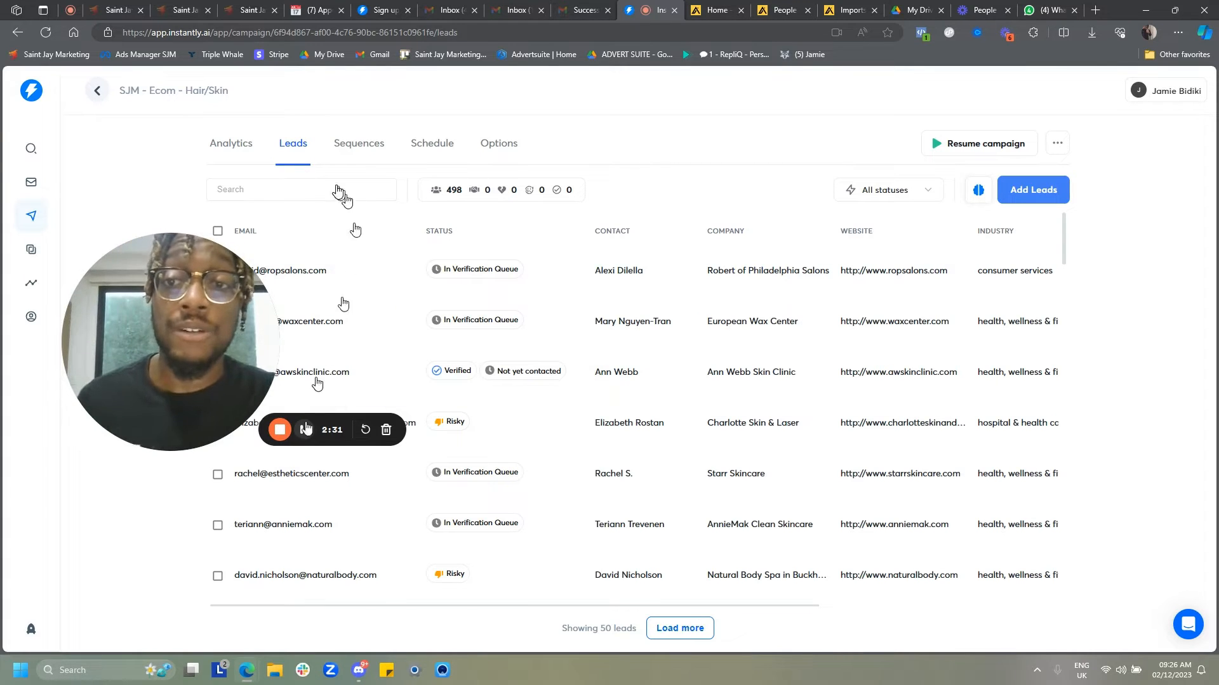
left_click(355, 147)
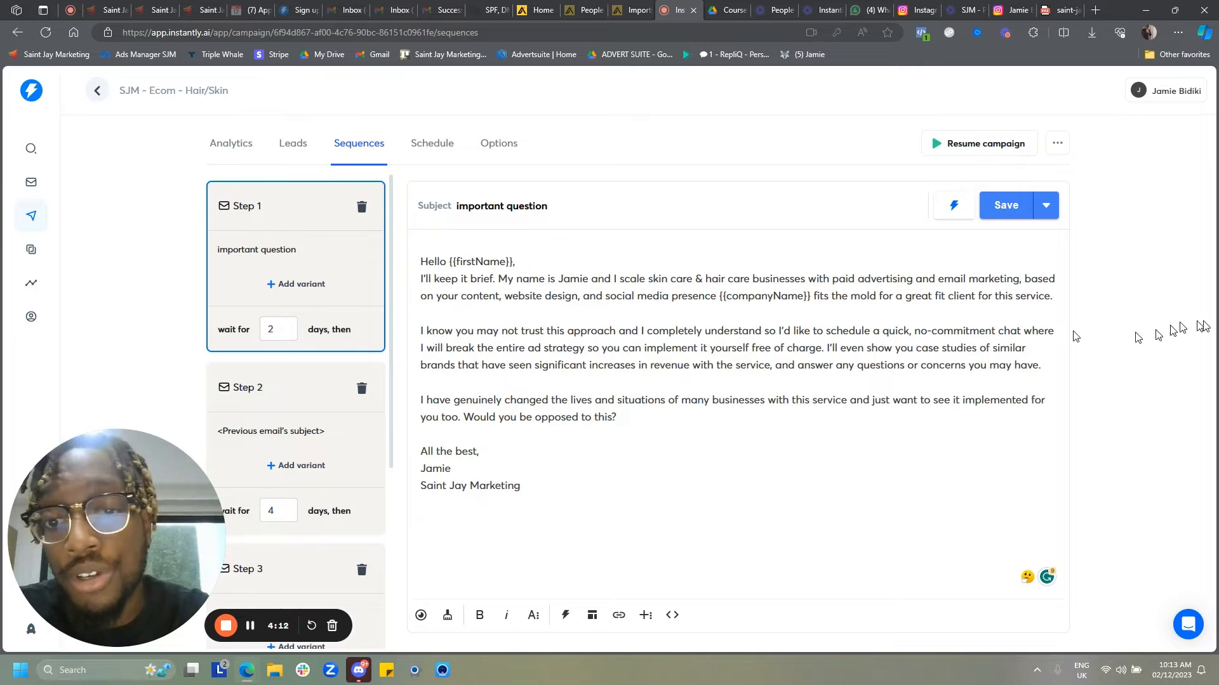
left_click(319, 426)
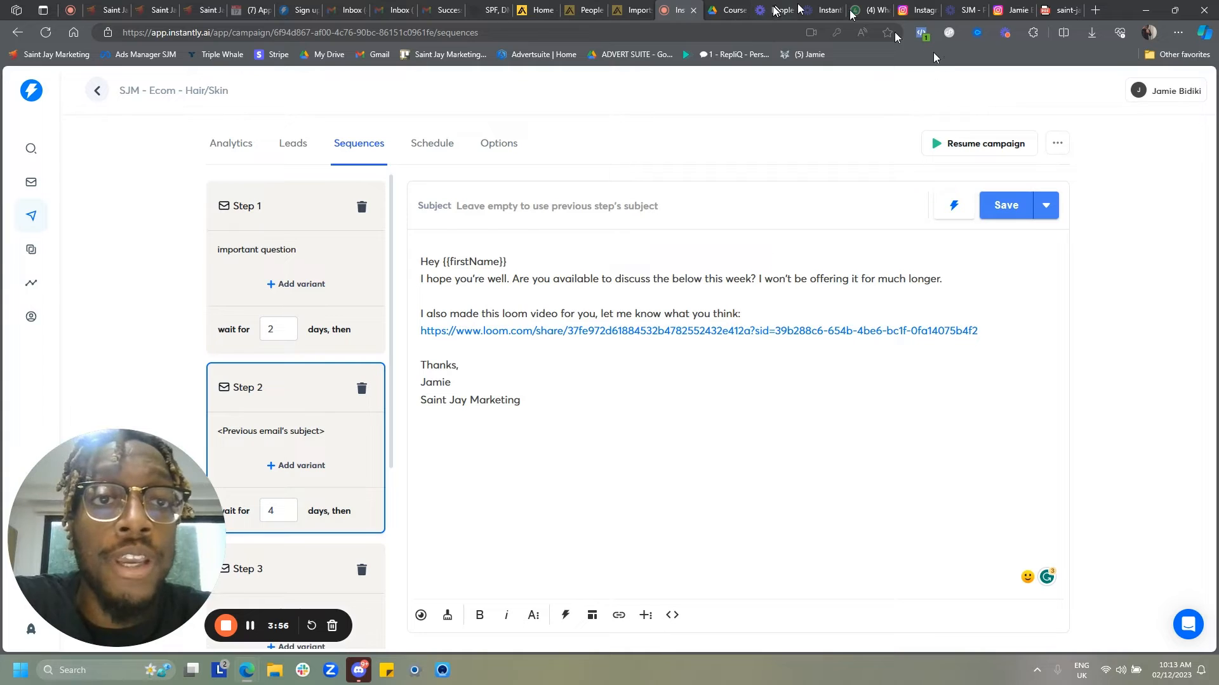
- Switch to the Loom video tab linked in the follow-up, then return to the campaign sequence
left_click(966, 11)
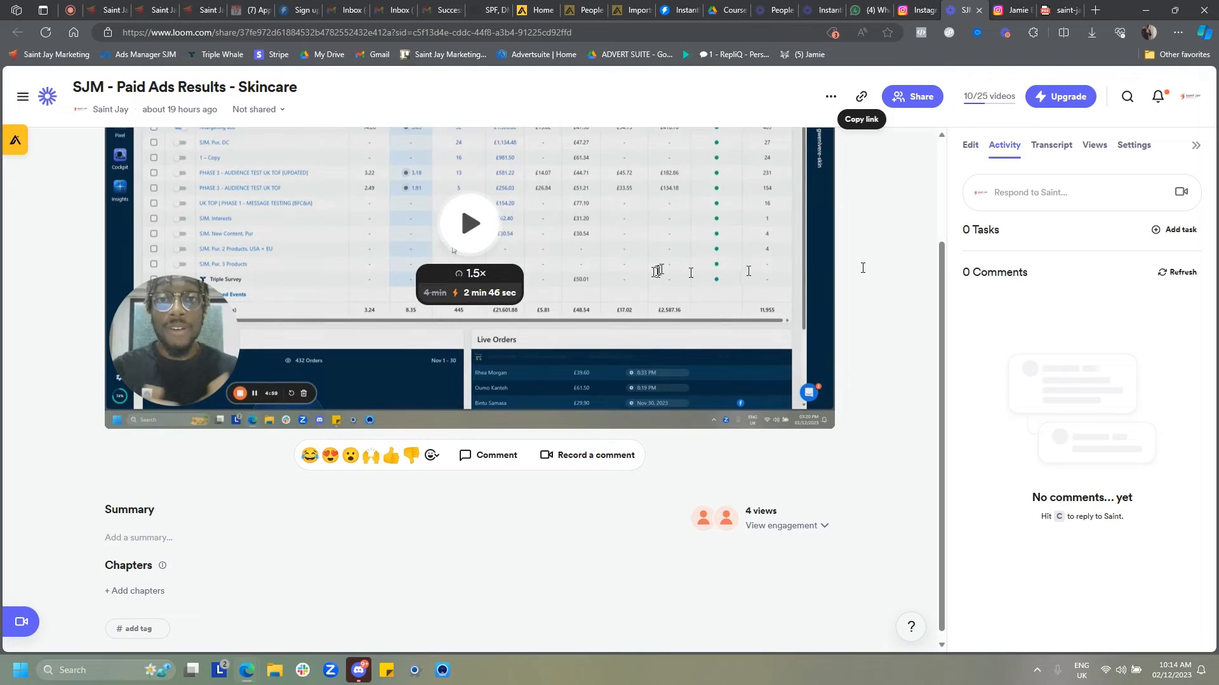
scroll(792, 227, "up", 2)
scroll(792, 227, "up", 1)
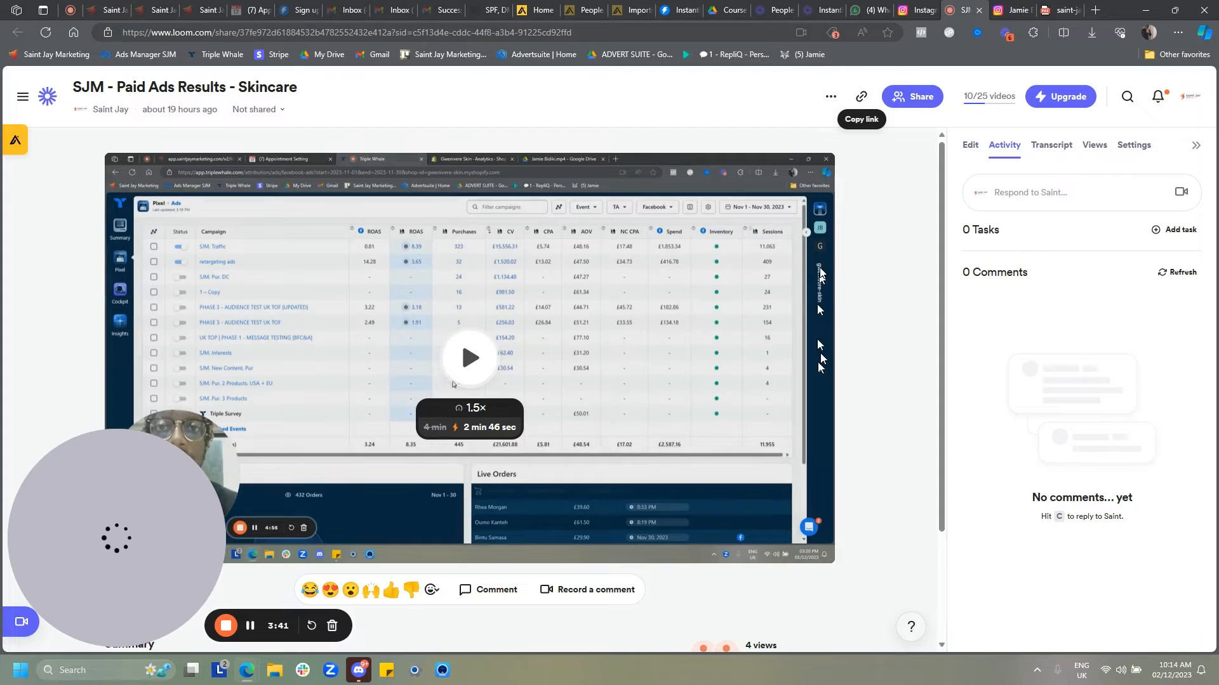
left_click(676, 11)
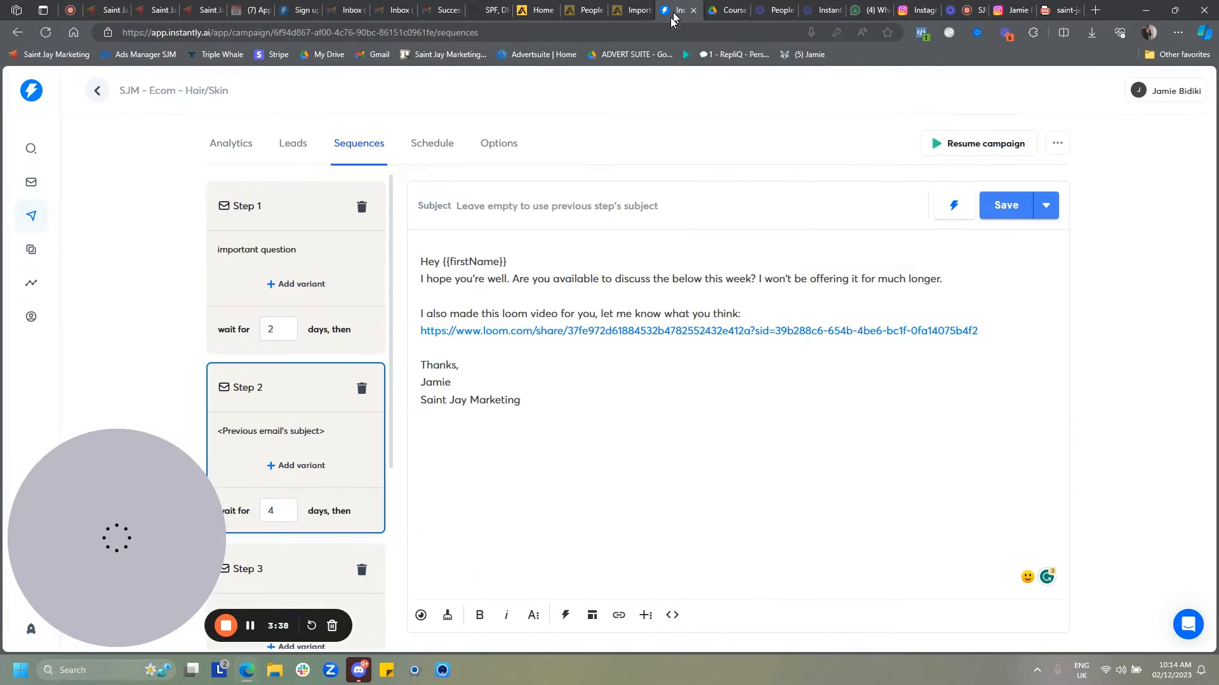
- Review the Step 3 and Step 4 follow-up emails in the sequence
scroll(308, 400, "down", 3)
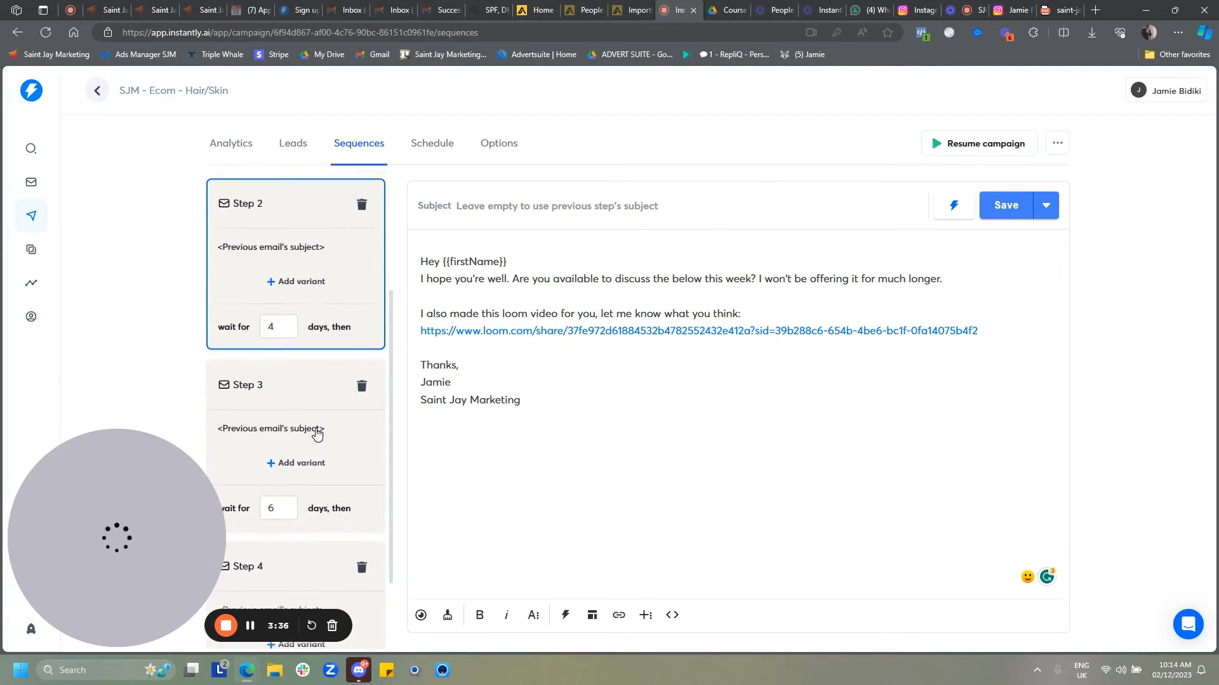
left_click(307, 438)
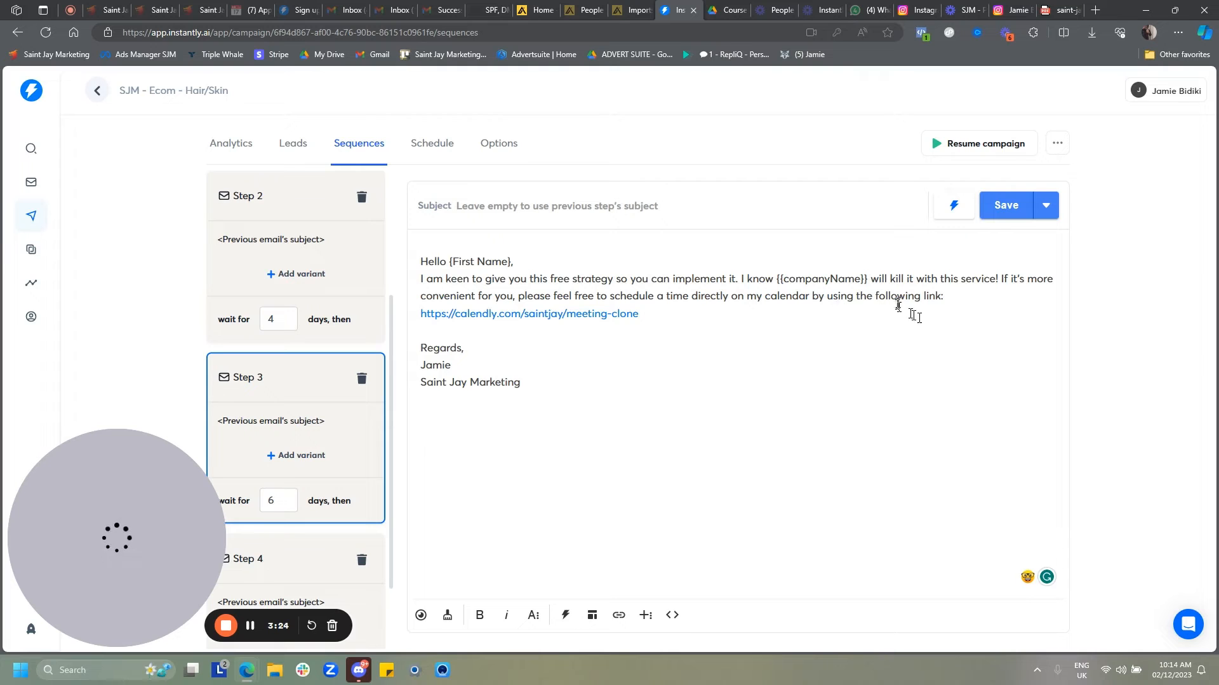
scroll(313, 241, "up", 2)
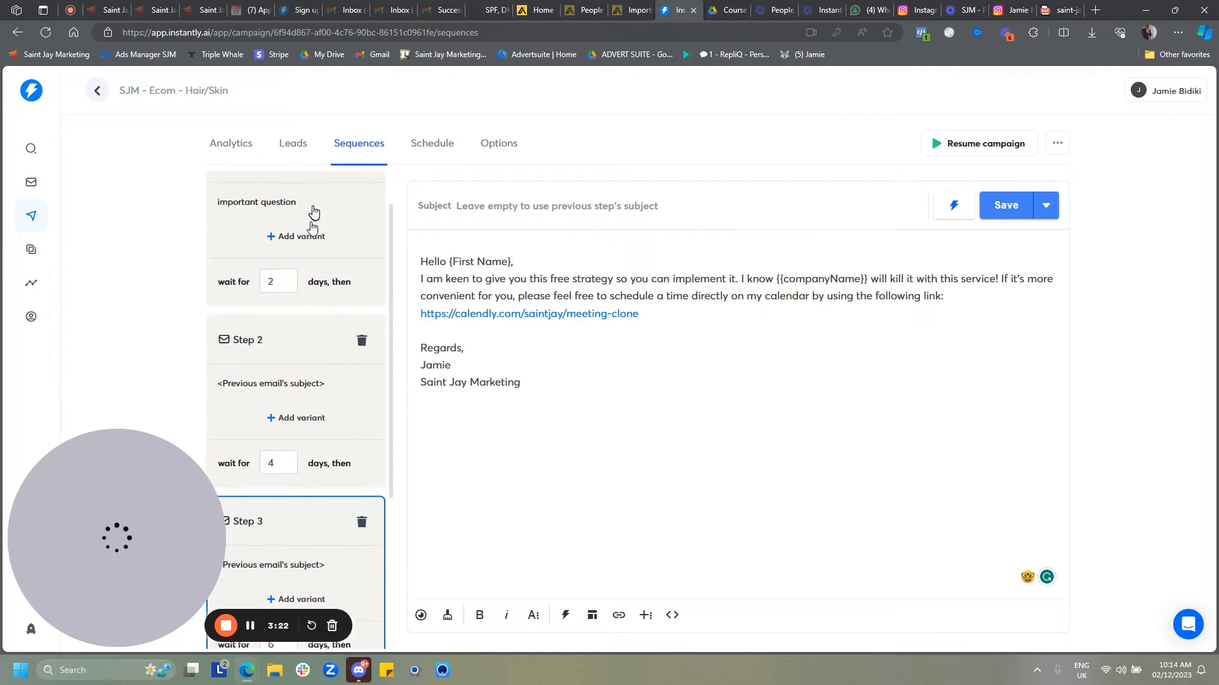
scroll(307, 251, "down", 3)
scroll(304, 245, "up", 5)
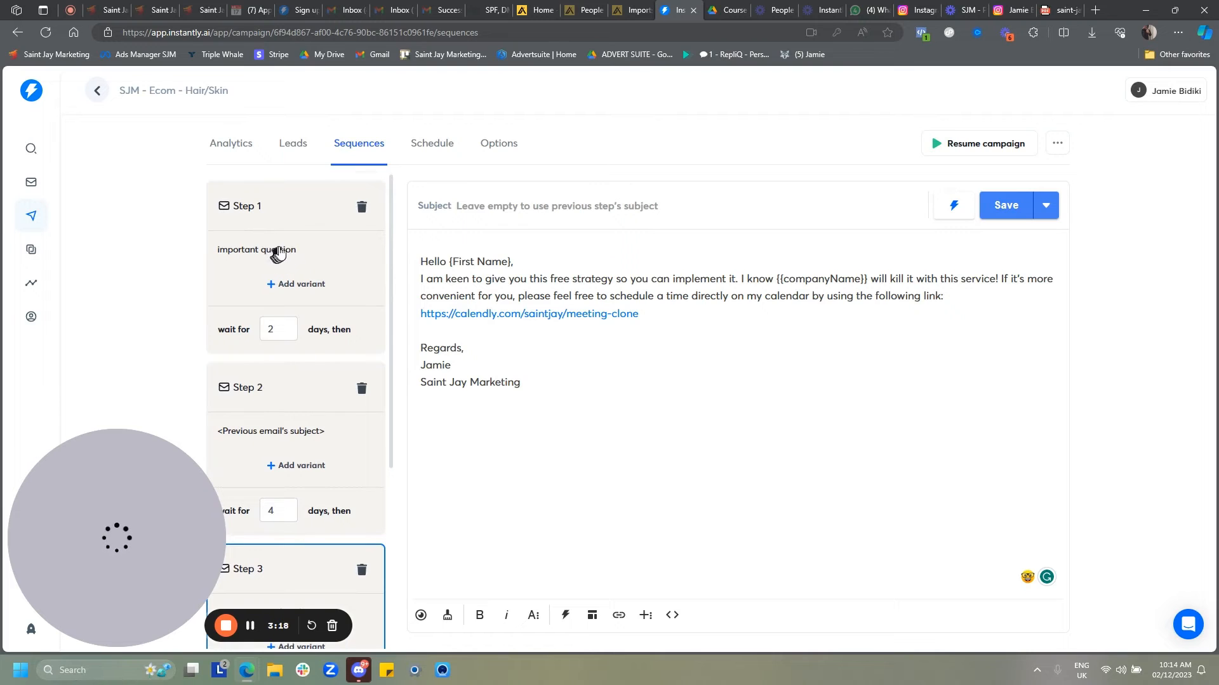
scroll(304, 286, "down", 2)
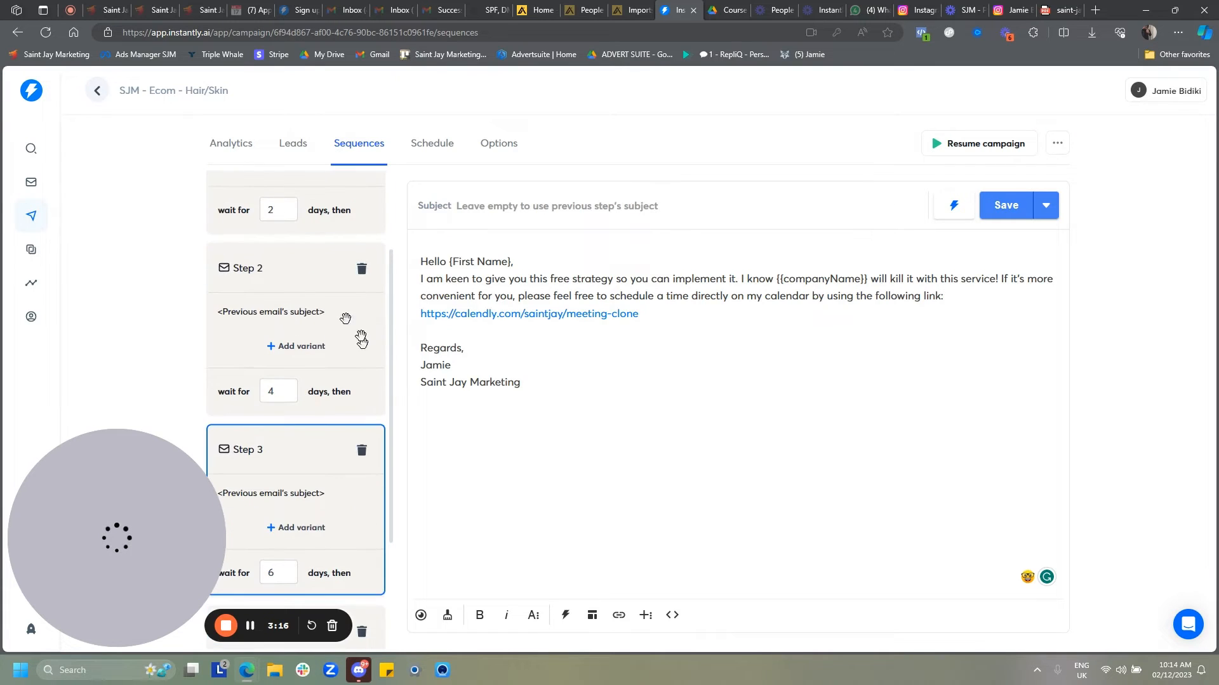
scroll(277, 438, "down", 2)
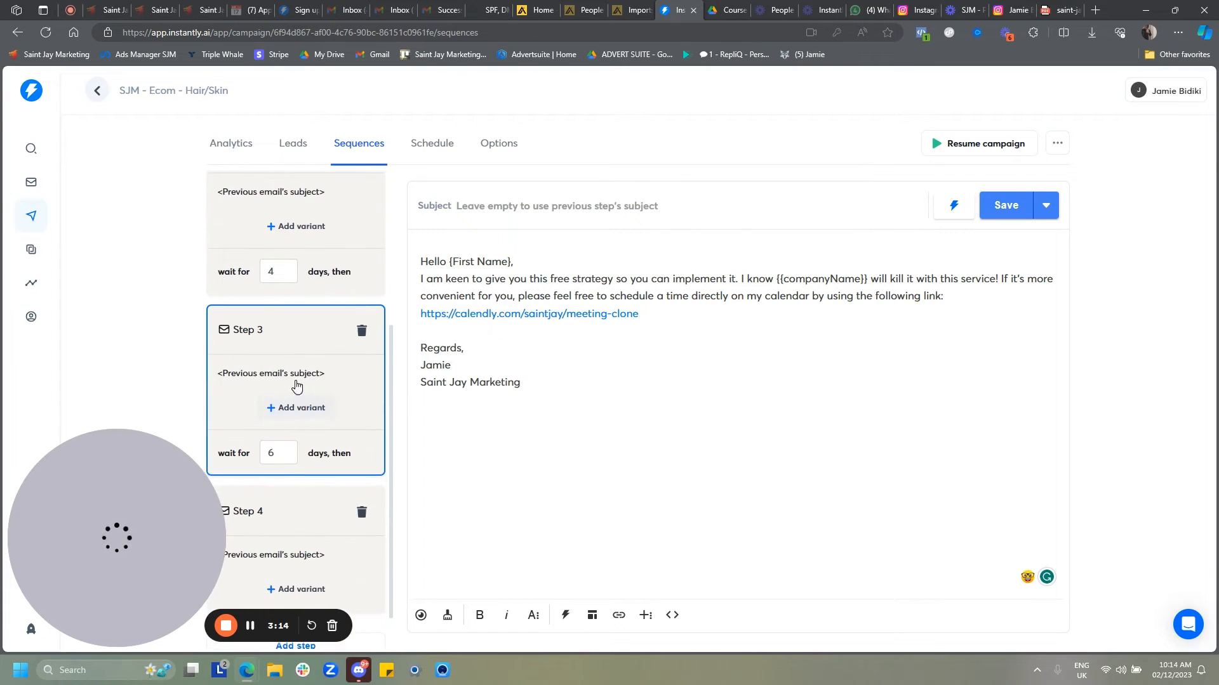
scroll(294, 467, "down", 1)
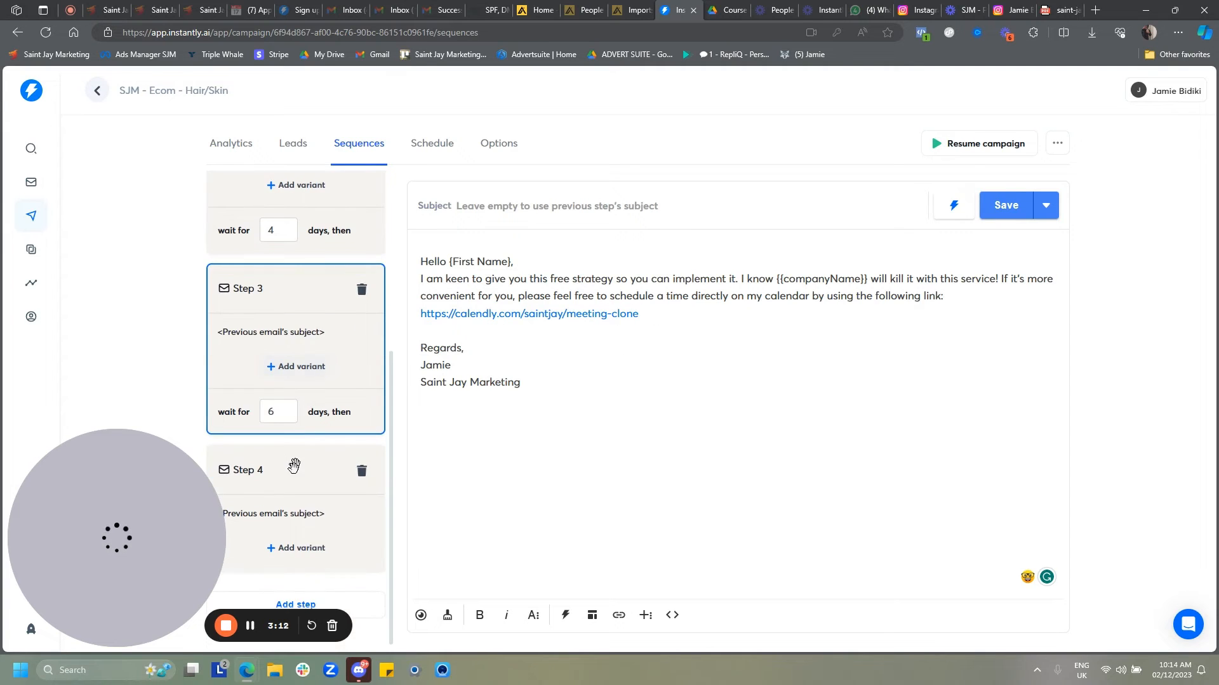
left_click(302, 513)
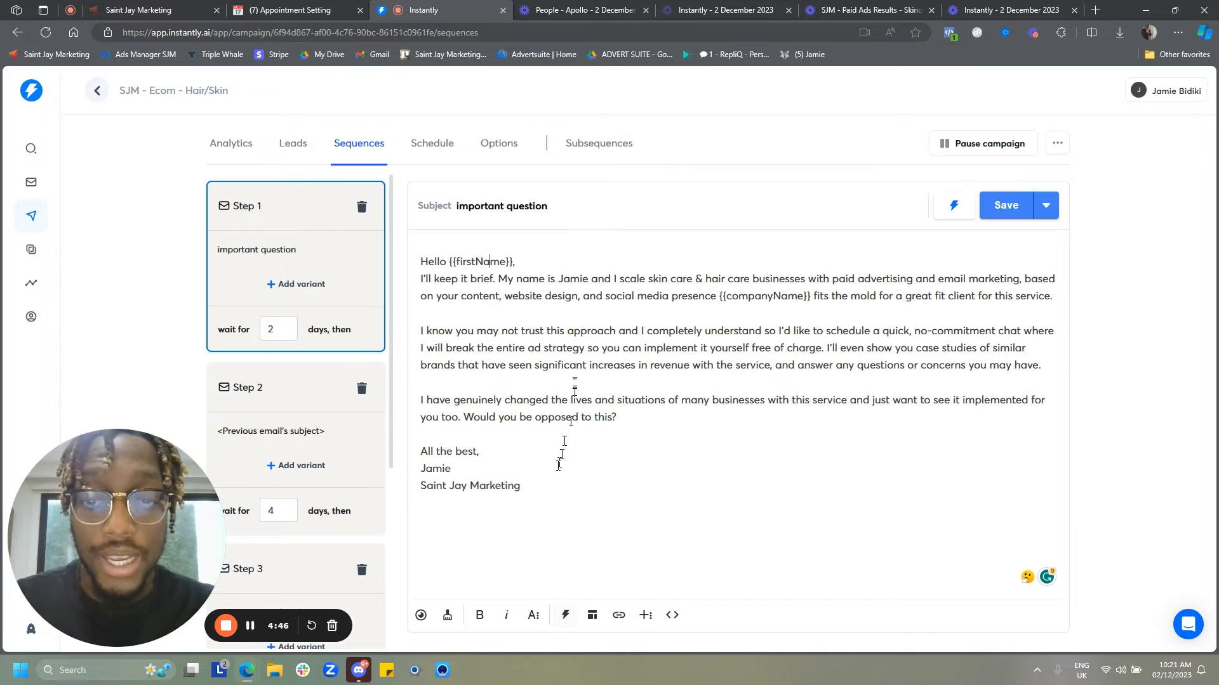
- Insert the First Name variable at the end of the Step 1 email body
left_click(565, 615)
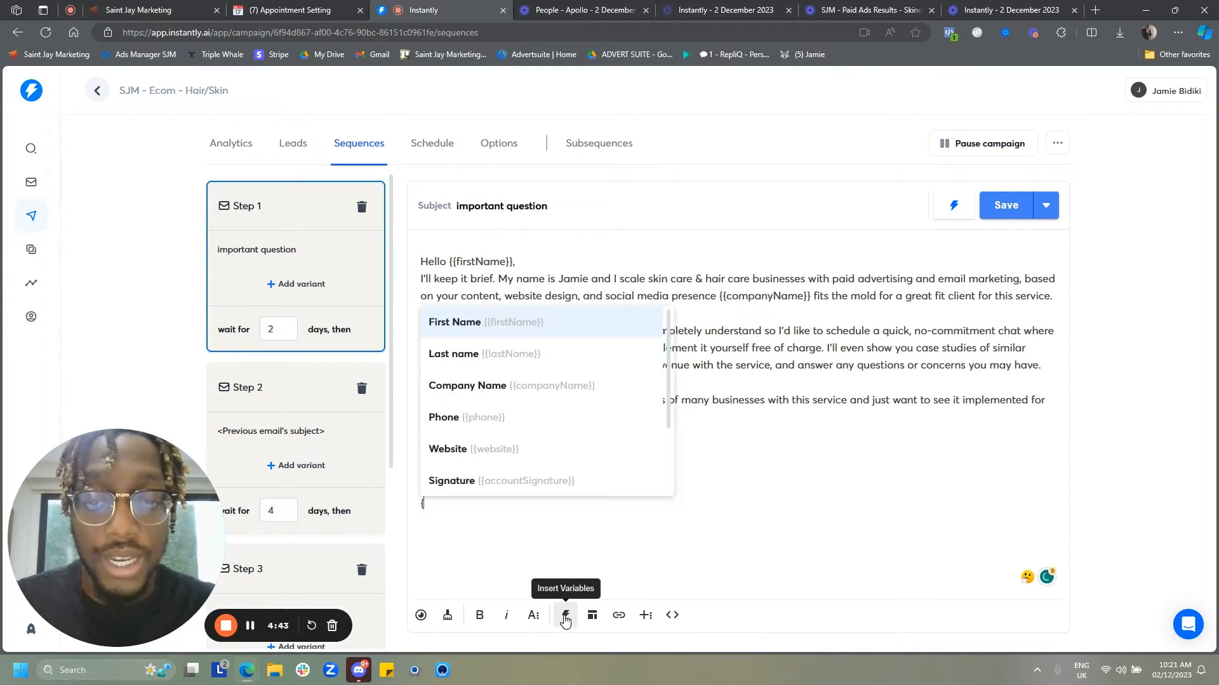
left_click(520, 334)
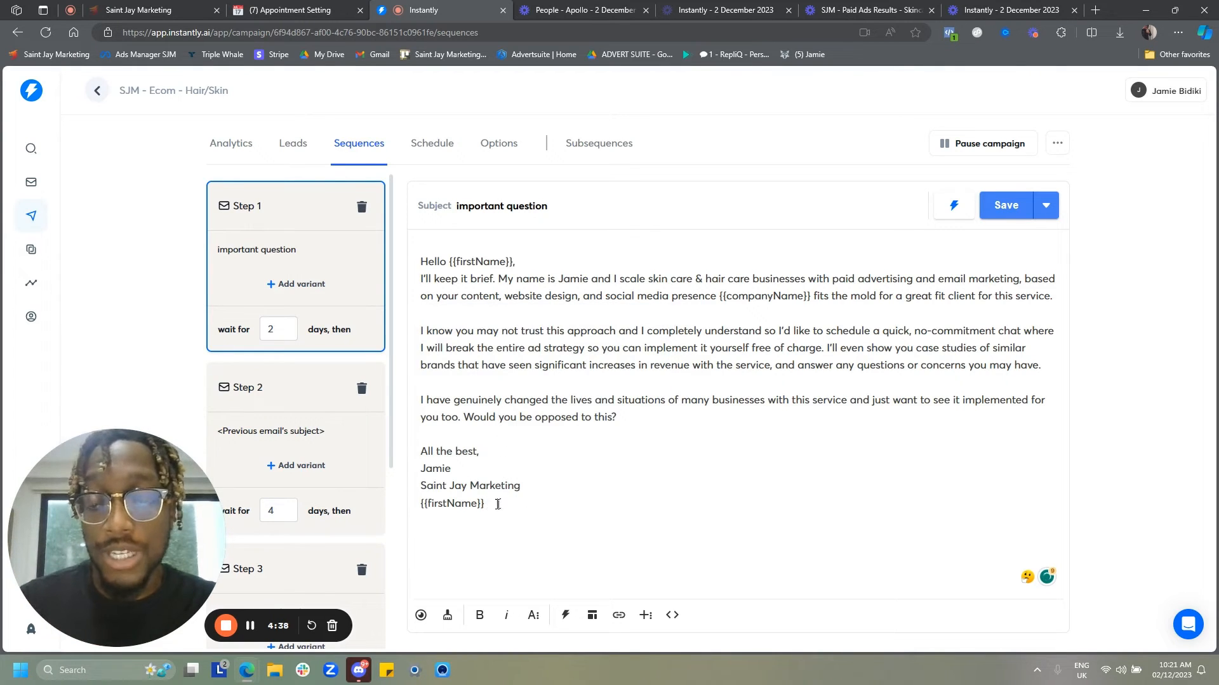
- Remove the First Name variable from the end of the Step 1 email body
left_click_drag(493, 510, 418, 502)
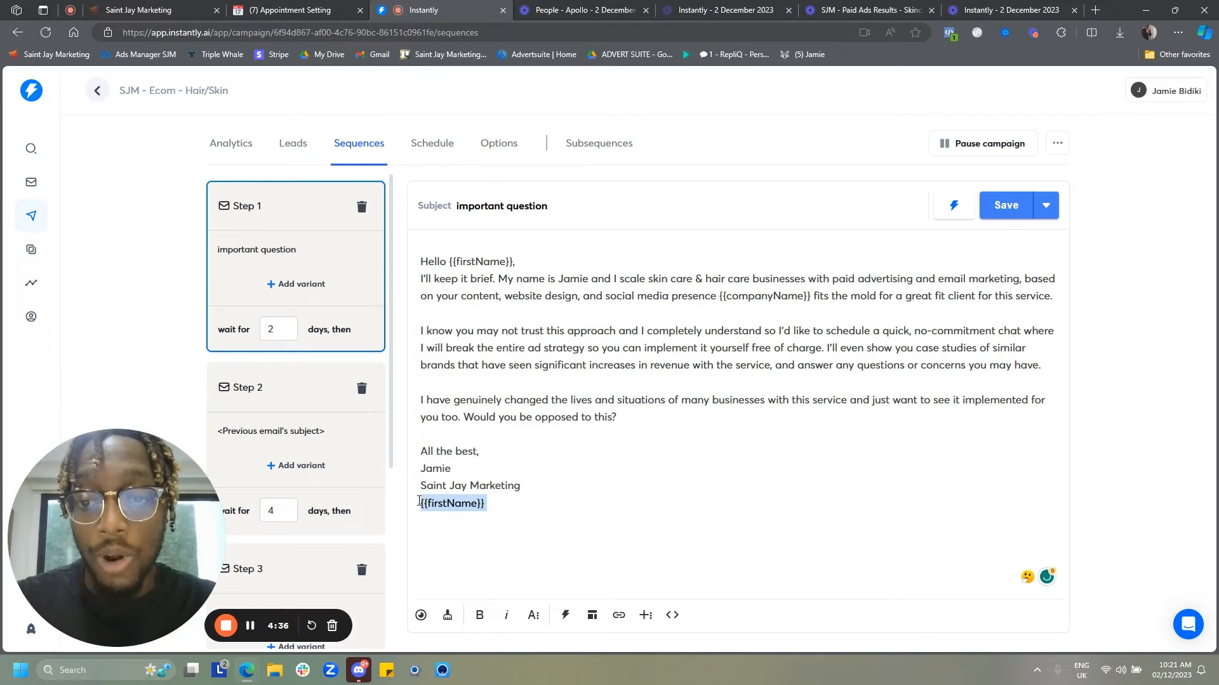
key("BackSpace")
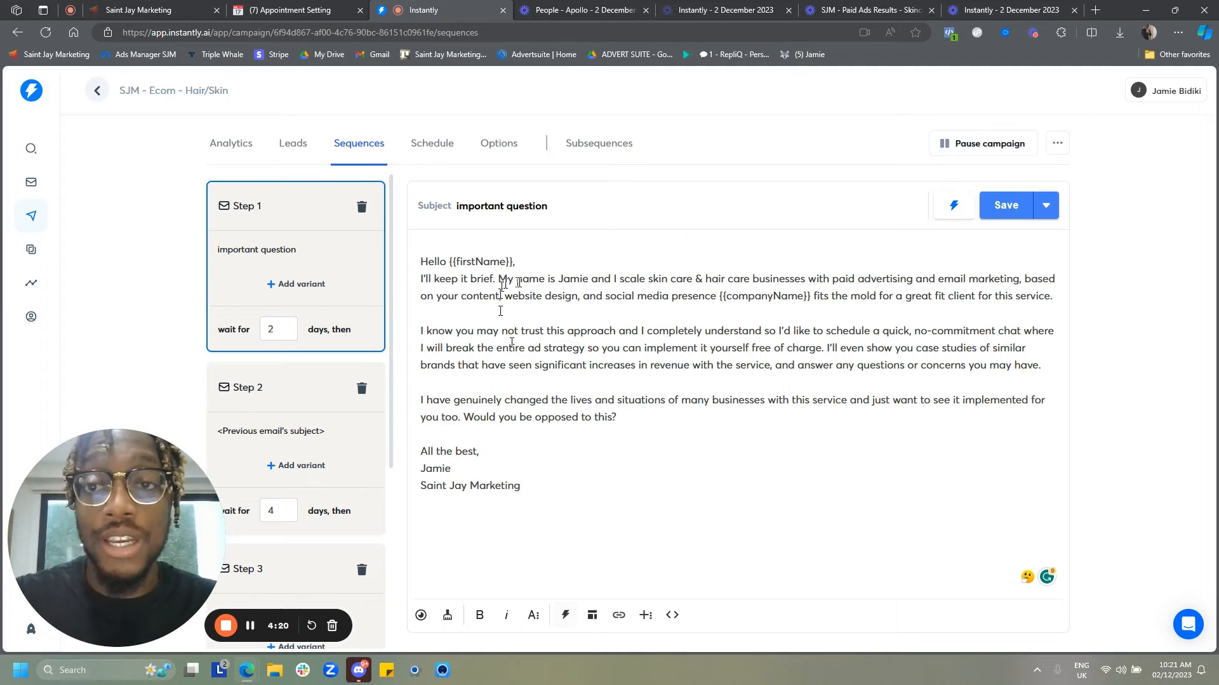
scroll(266, 426, "down", 3)
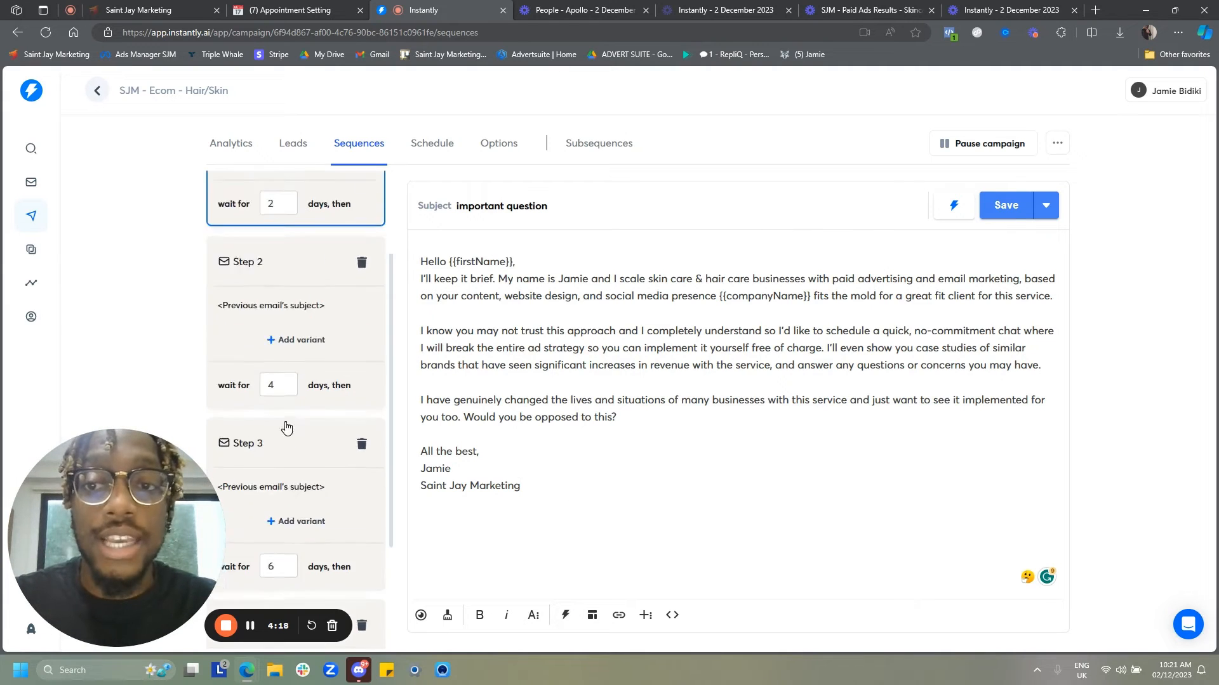
scroll(263, 409, "up", 3)
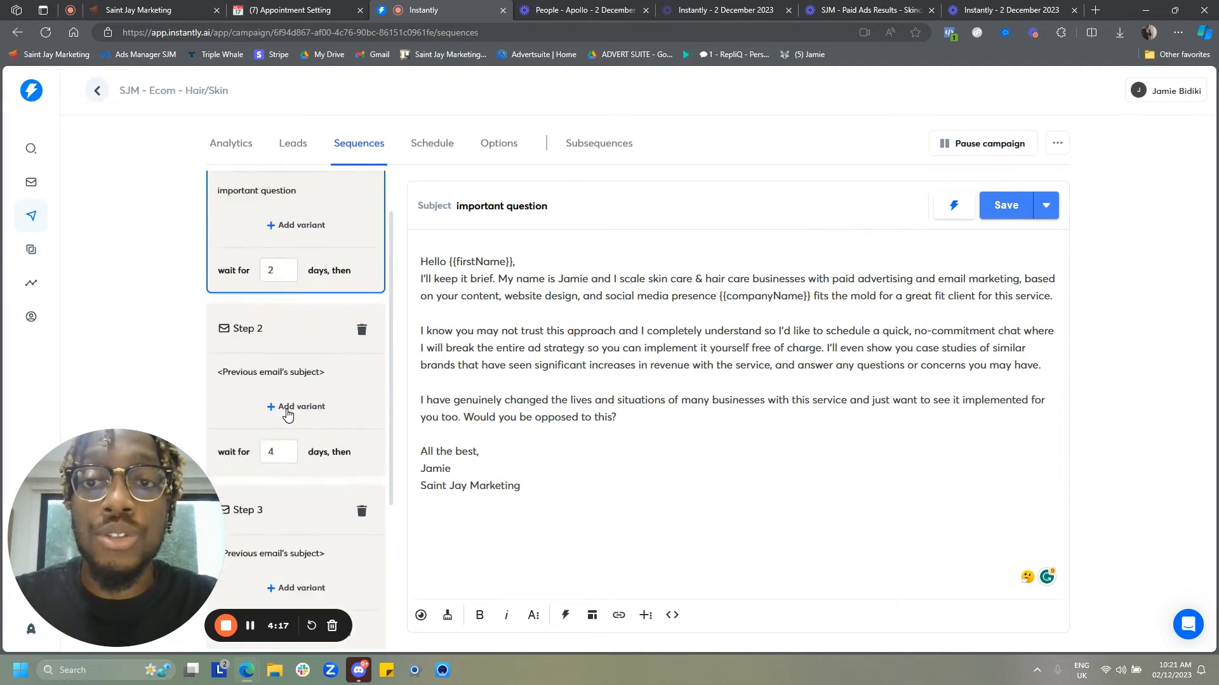
- In the campaign options, show the advanced options and set the minimum time gap between emails to 2 minutes
left_click(503, 148)
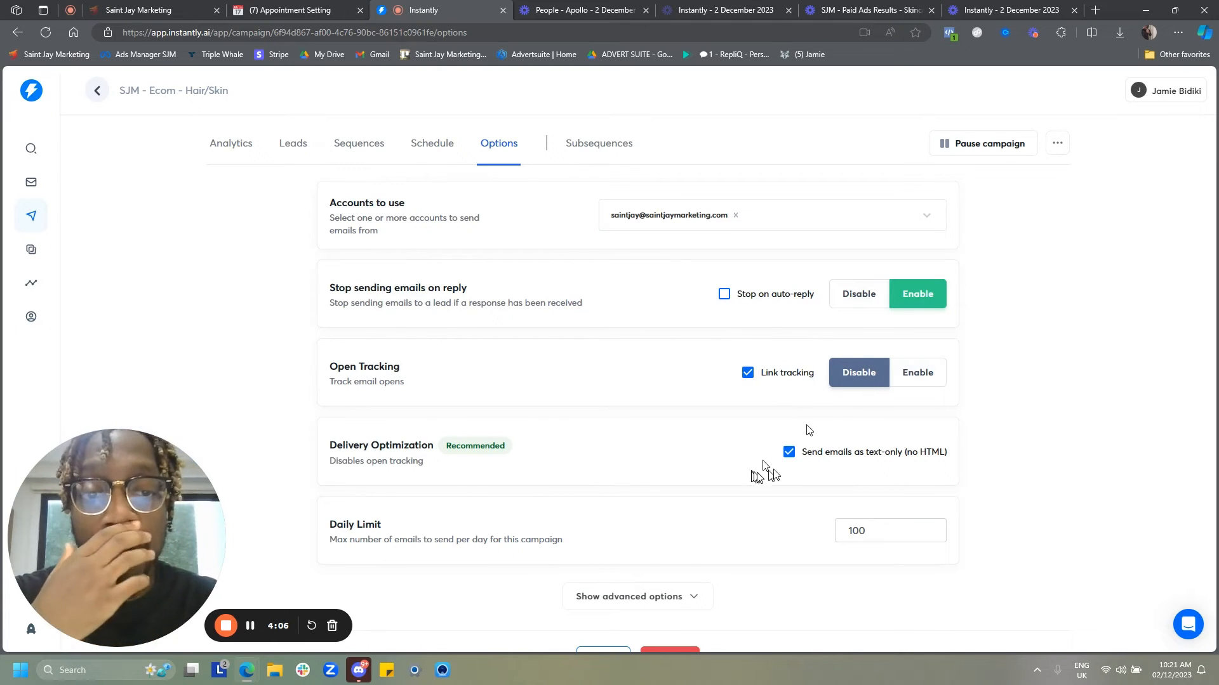
scroll(801, 472, "down", 1)
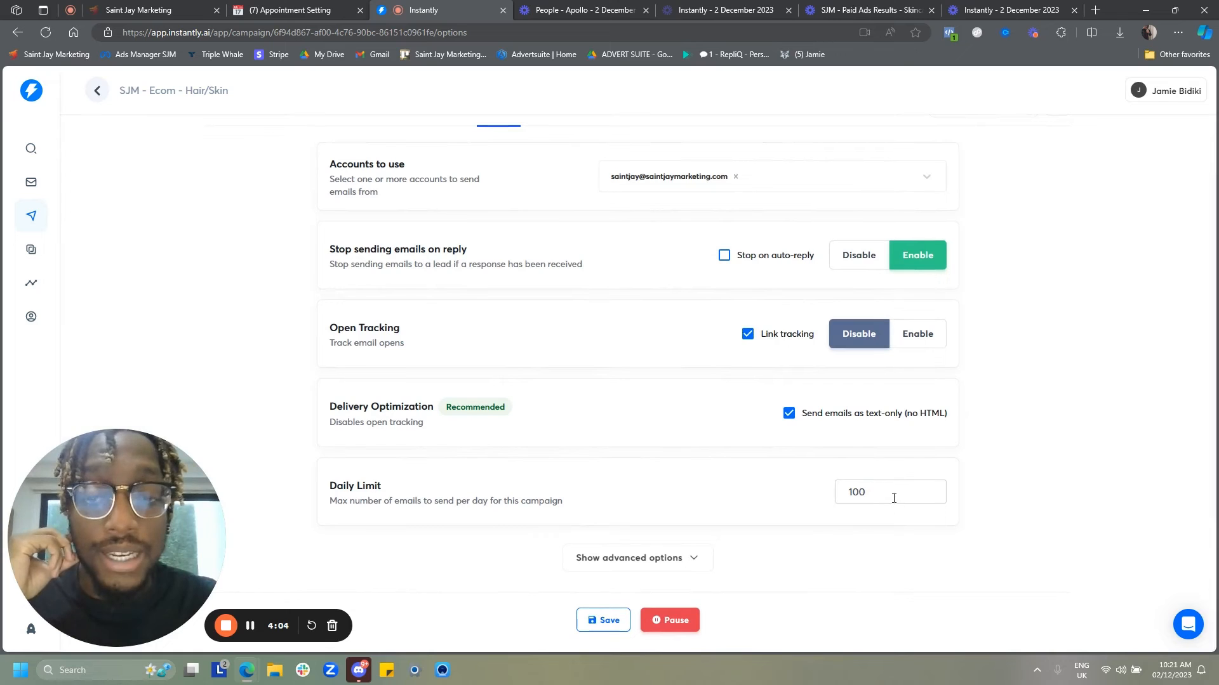
left_click(581, 558)
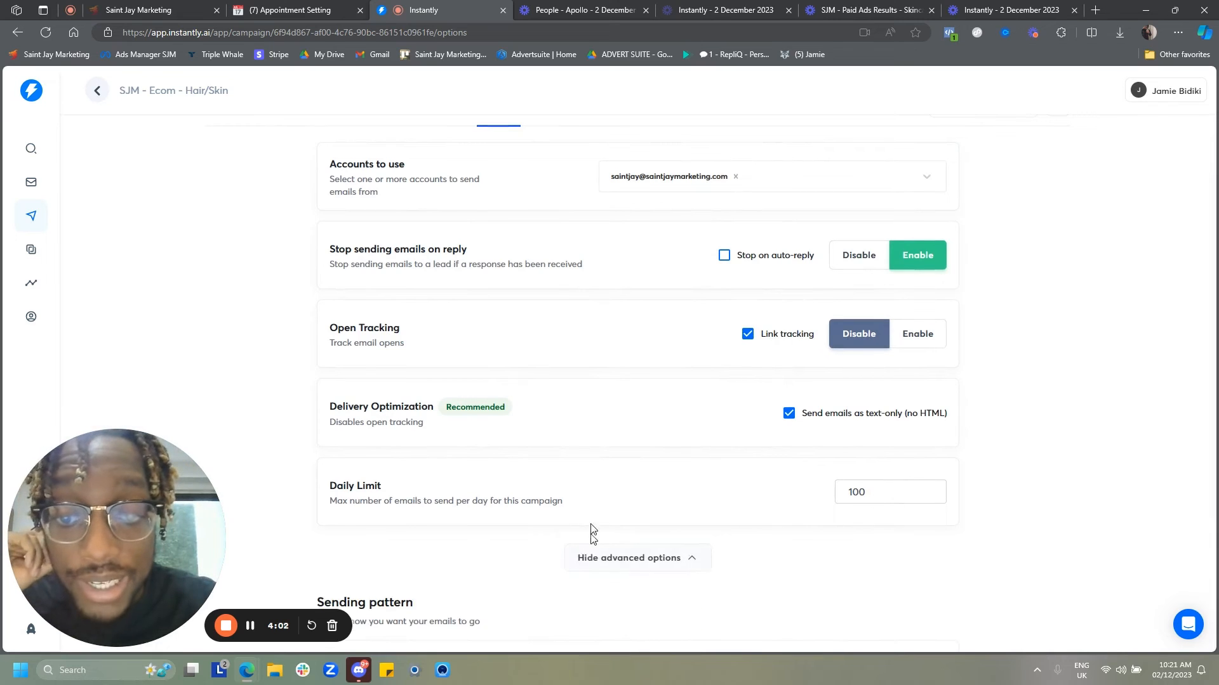
scroll(538, 489, "down", 2)
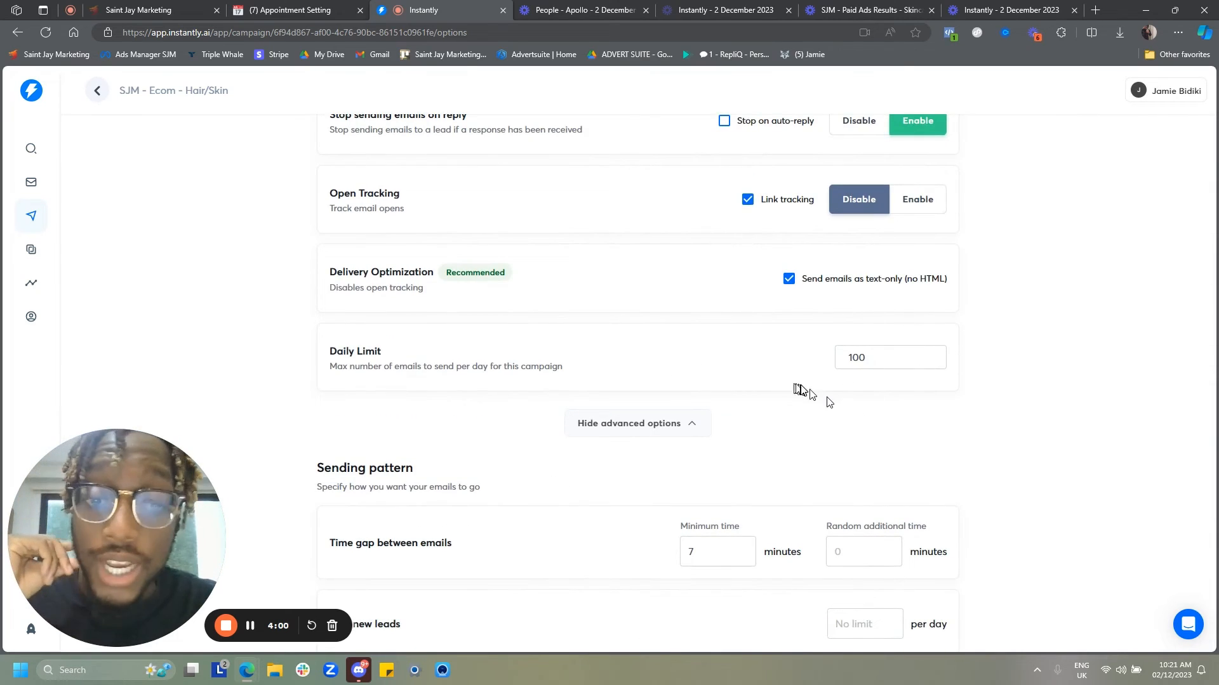
scroll(793, 393, "down", 2)
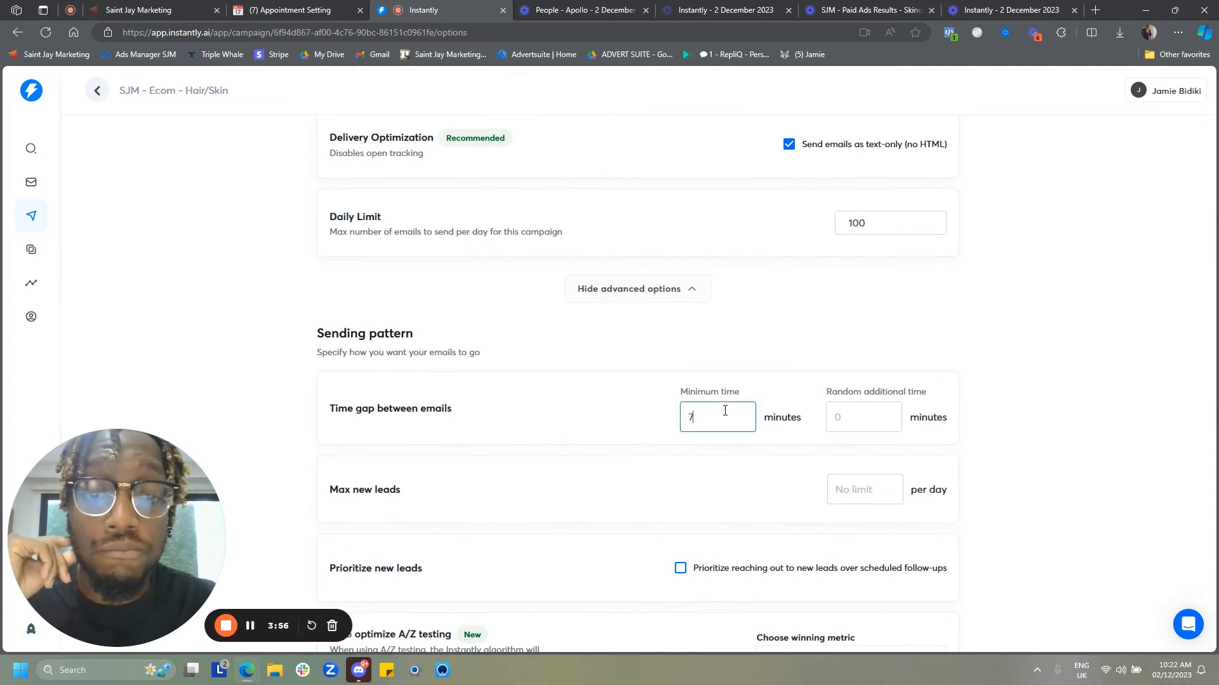
key("BackSpace")
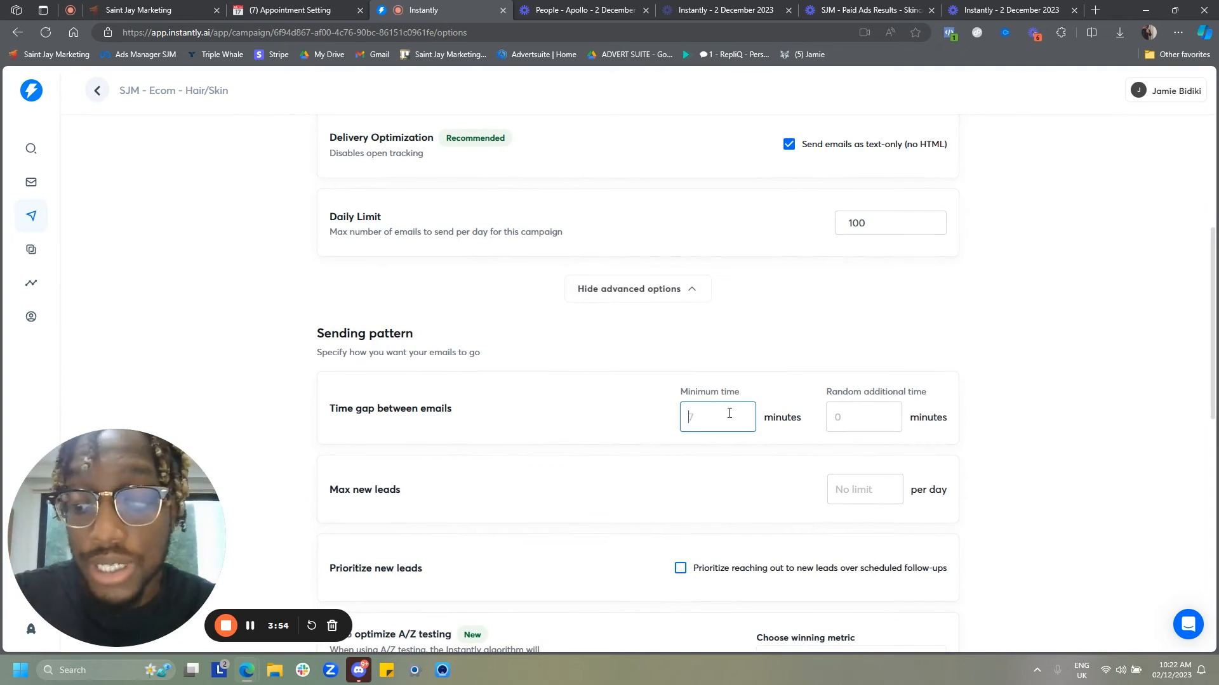
left_click(1035, 341)
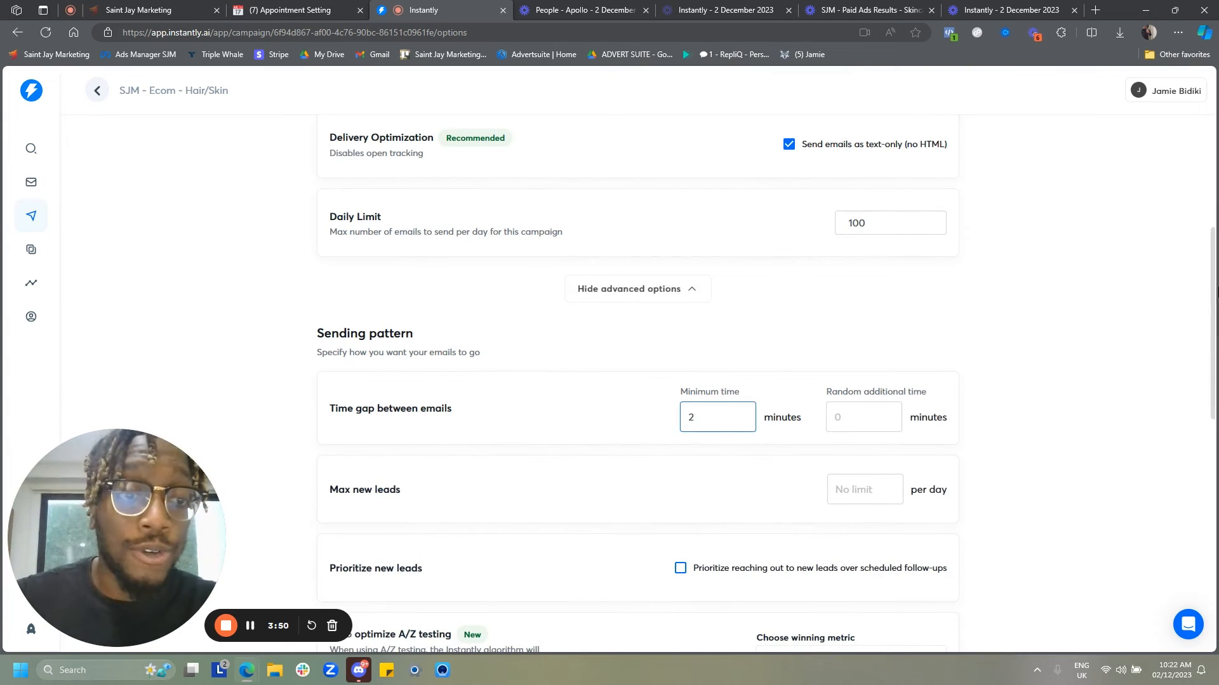
left_click(902, 342)
scroll(904, 343, "down", 2)
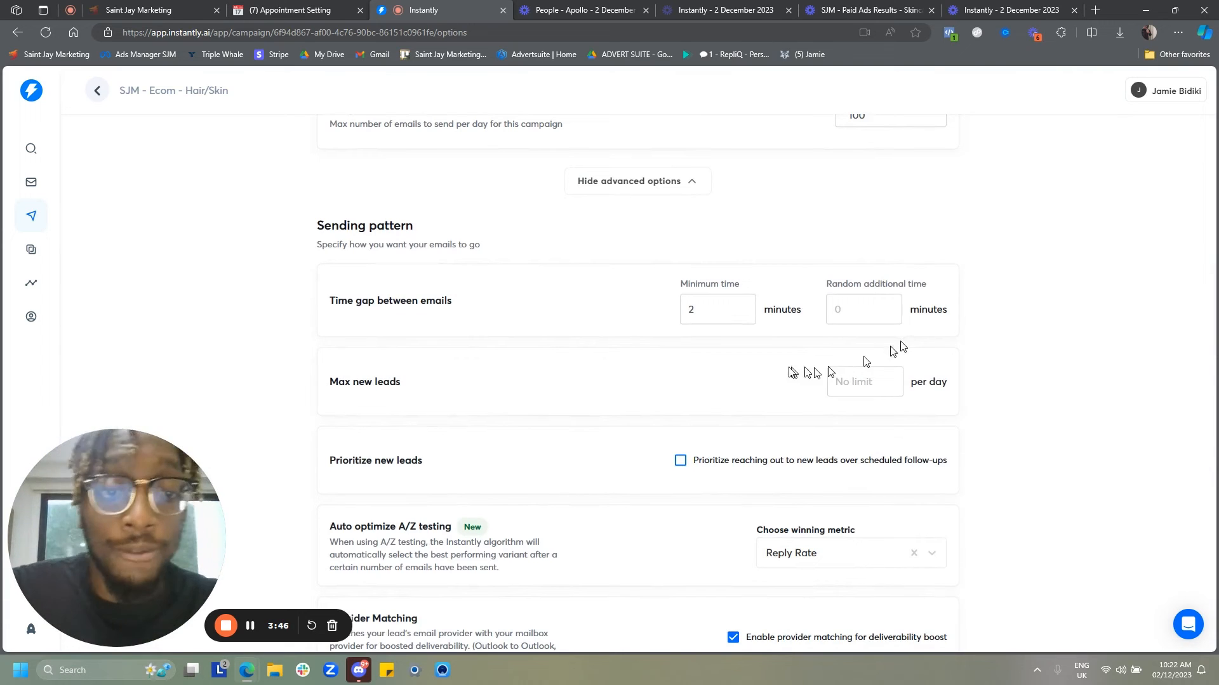
- Try to enable prioritizing new leads over scheduled follow-ups, then dismiss the upgrade prompt
scroll(863, 355, "down", 3)
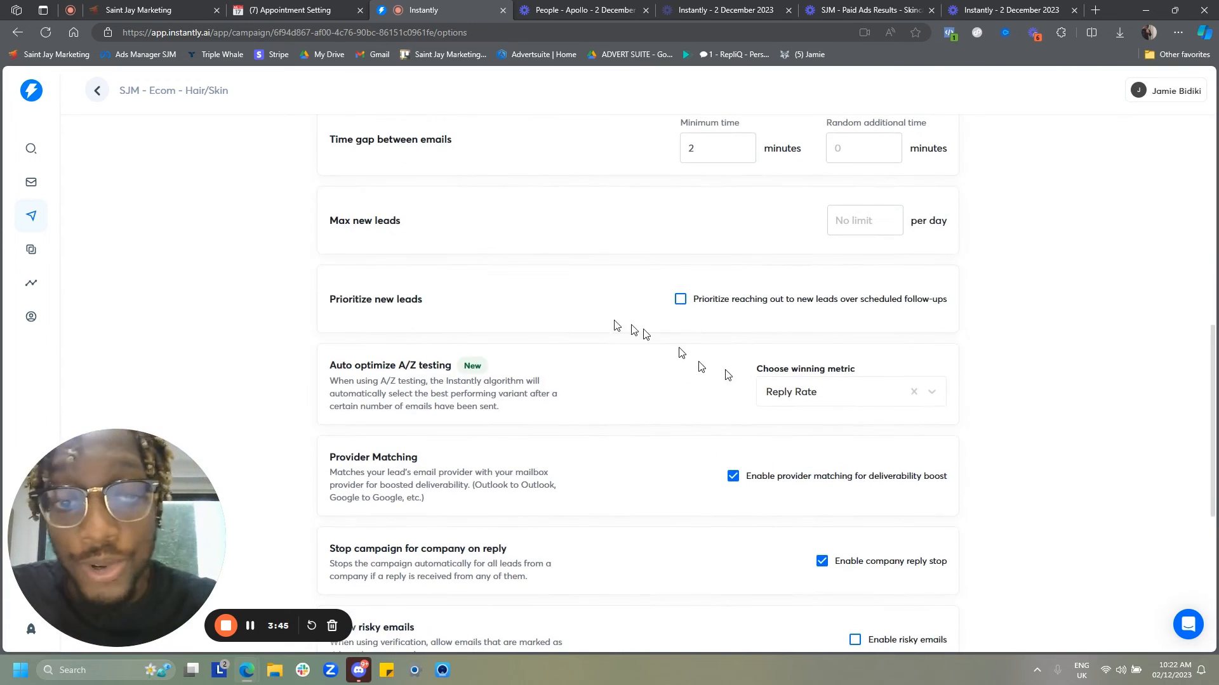
left_click(681, 305)
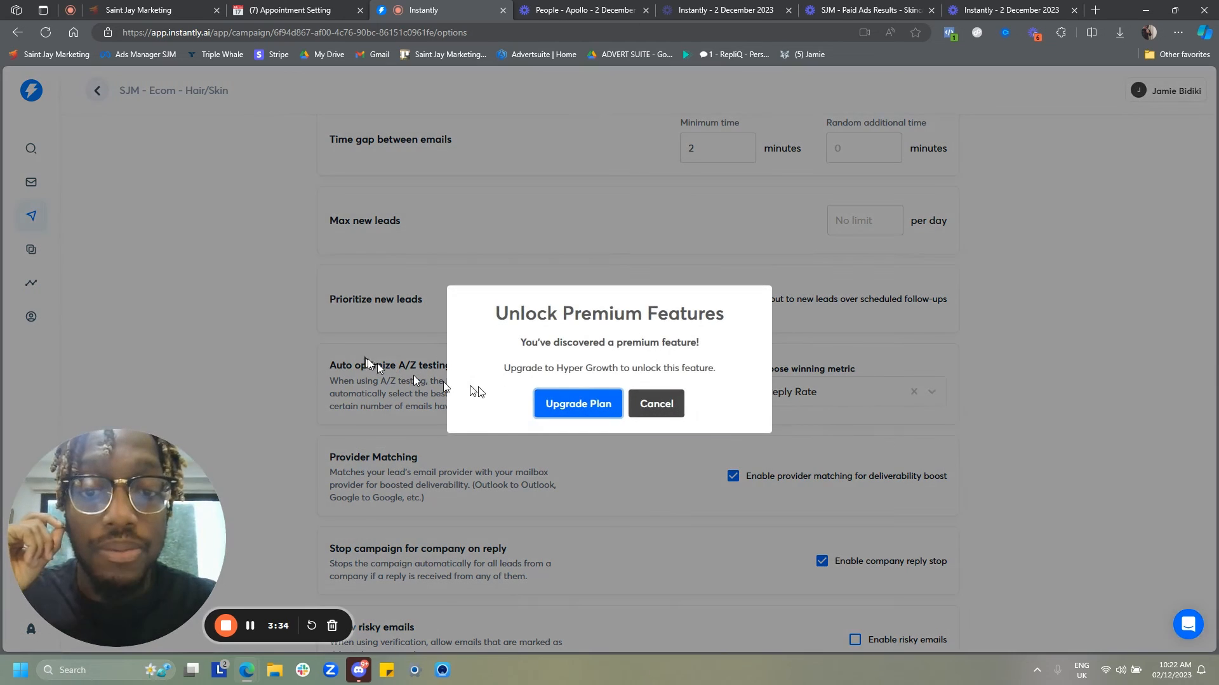
left_click(655, 402)
- Review the remaining advanced campaign options down to the CC and BCC fields
scroll(734, 394, "down", 4)
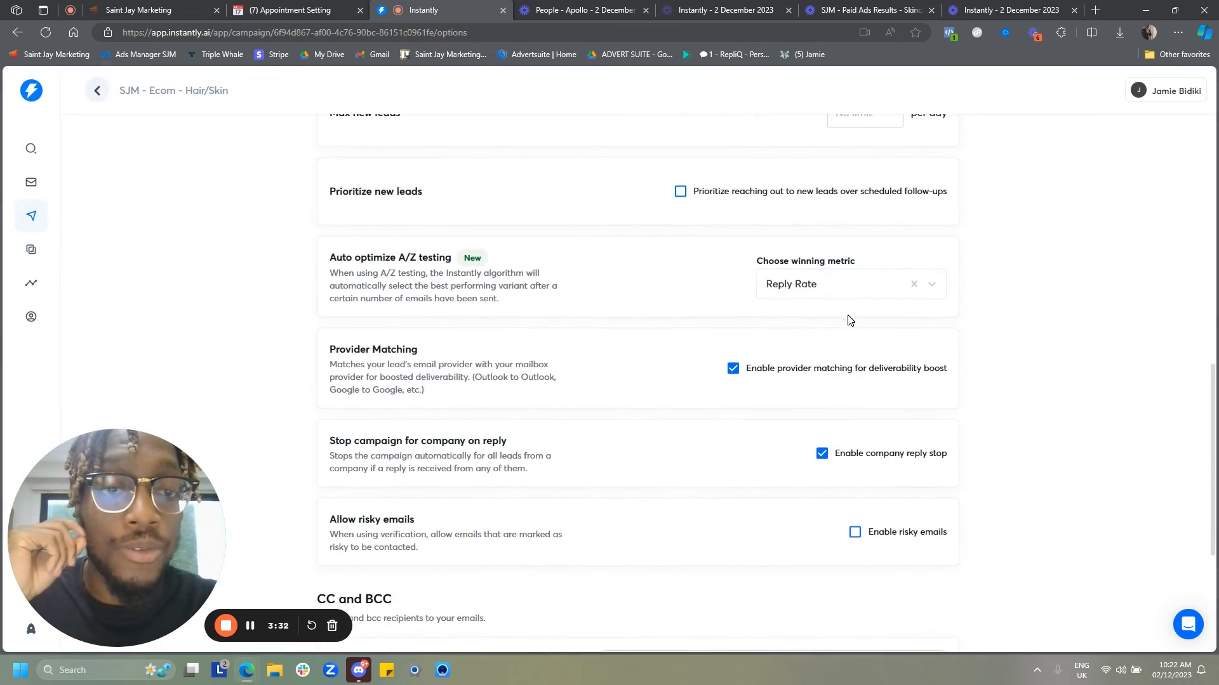
scroll(747, 214, "up", 1)
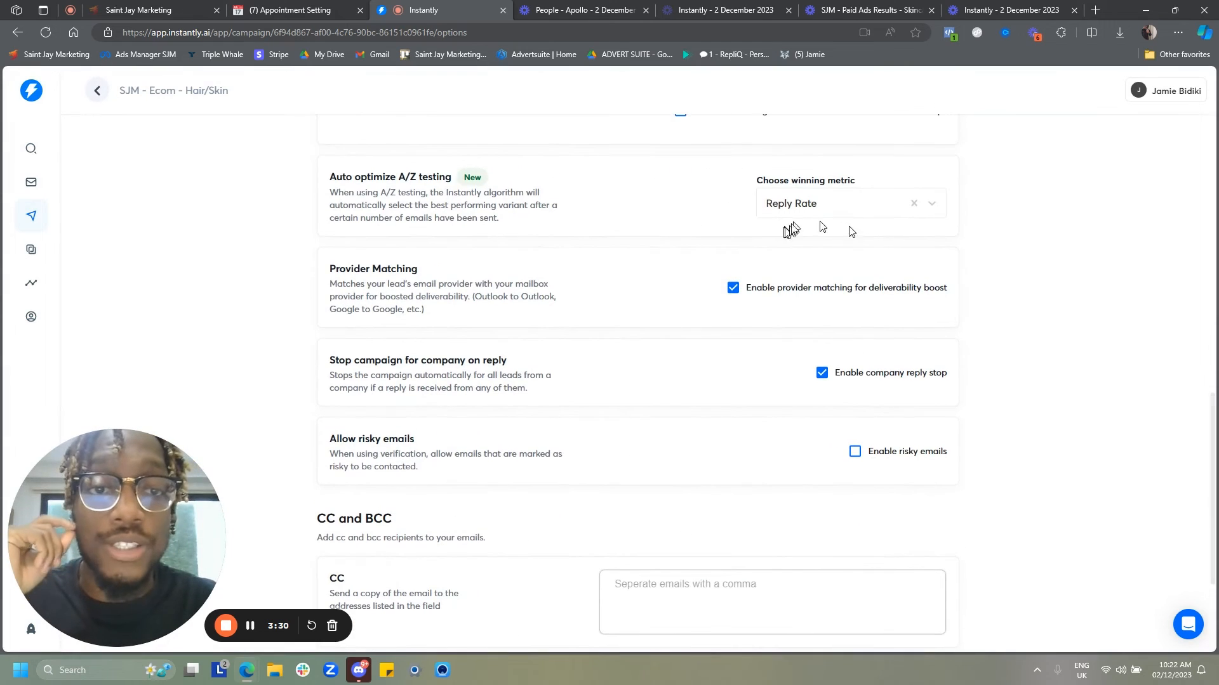
scroll(838, 350, "down", 2)
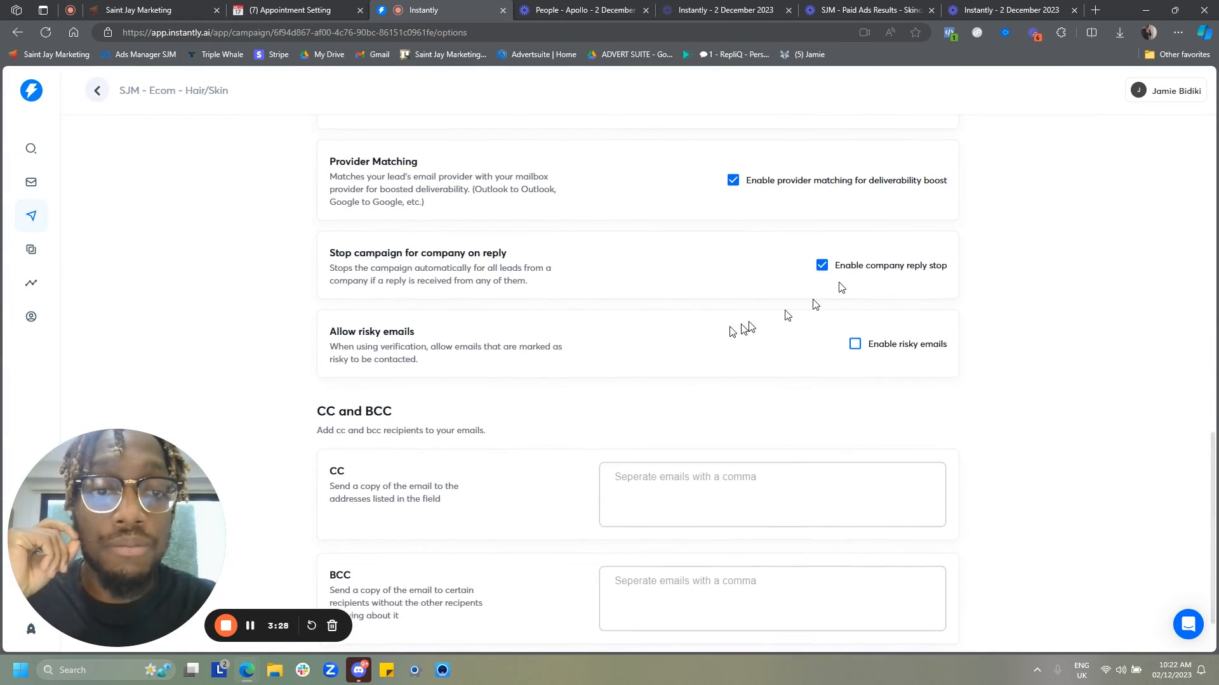
scroll(761, 311, "down", 2)
scroll(678, 379, "up", 10)
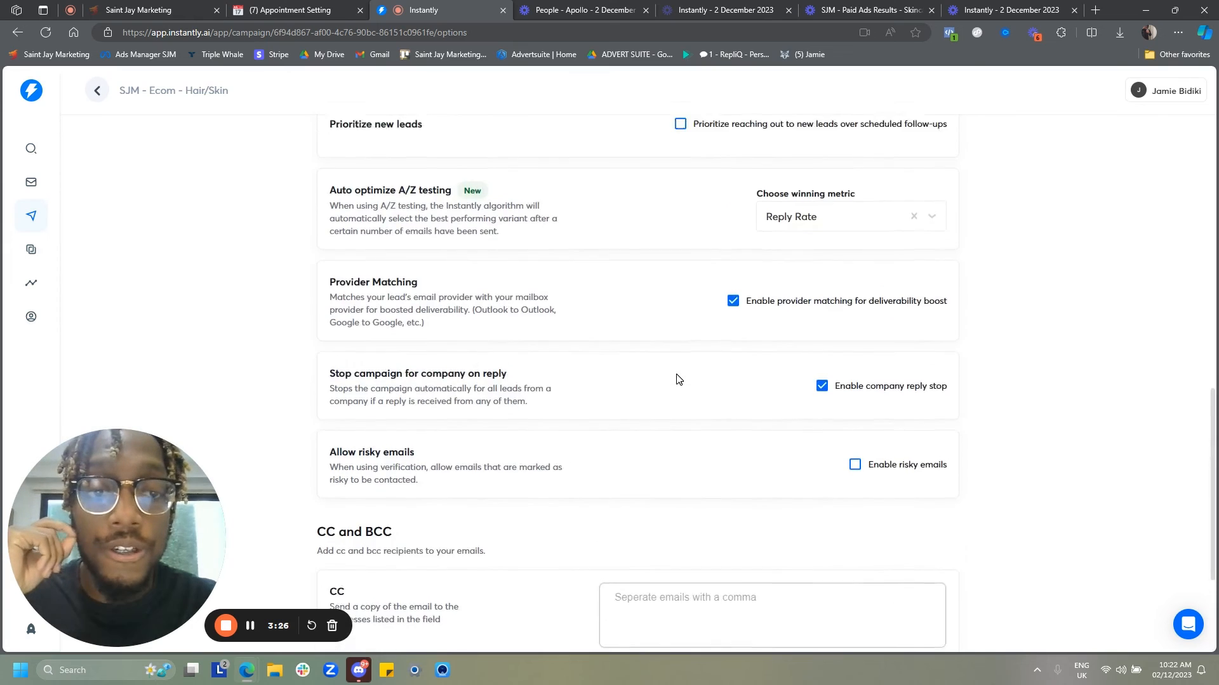
scroll(676, 378, "up", 4)
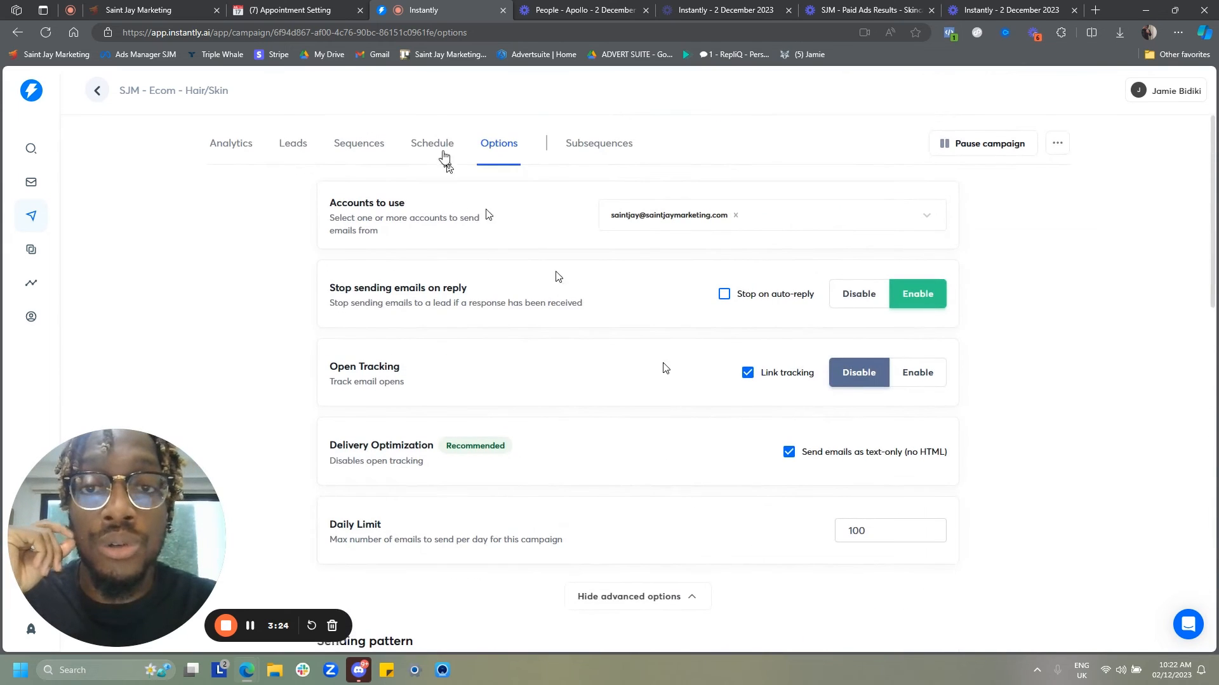
- Open the campaign schedule and save it with its current timing and days
left_click(429, 155)
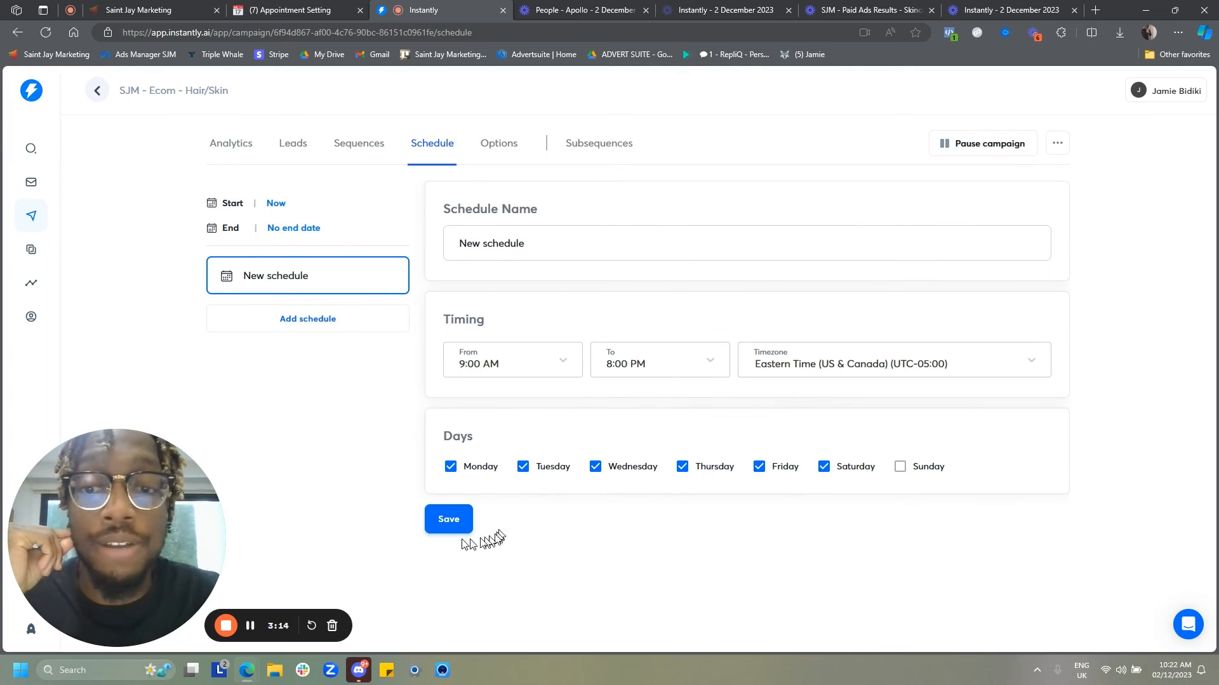
left_click(442, 520)
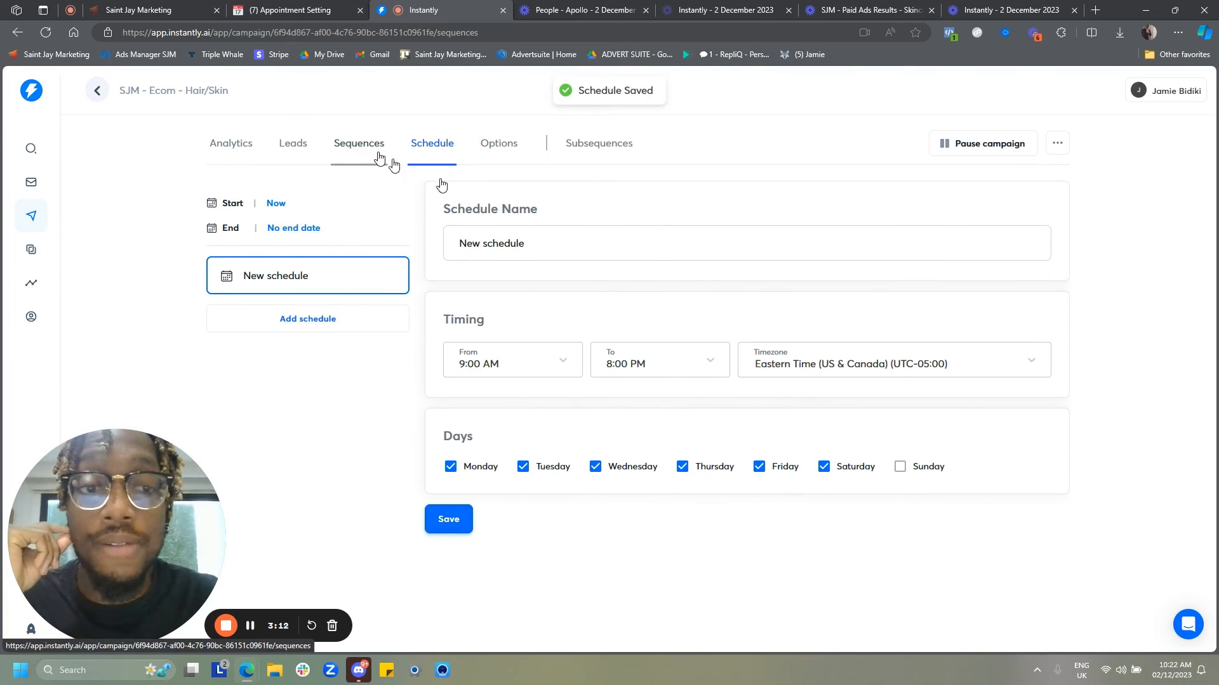
- Review the Step 1 to Step 4 emails of the campaign sequence
left_click(381, 153)
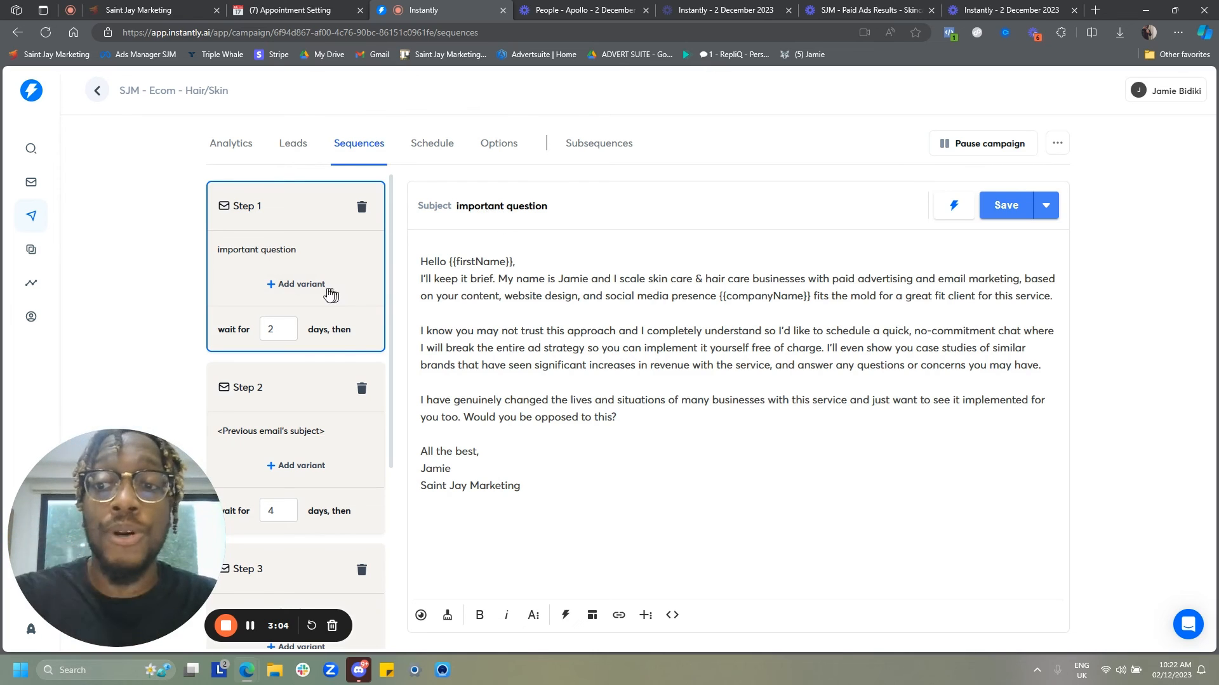
left_click(299, 438)
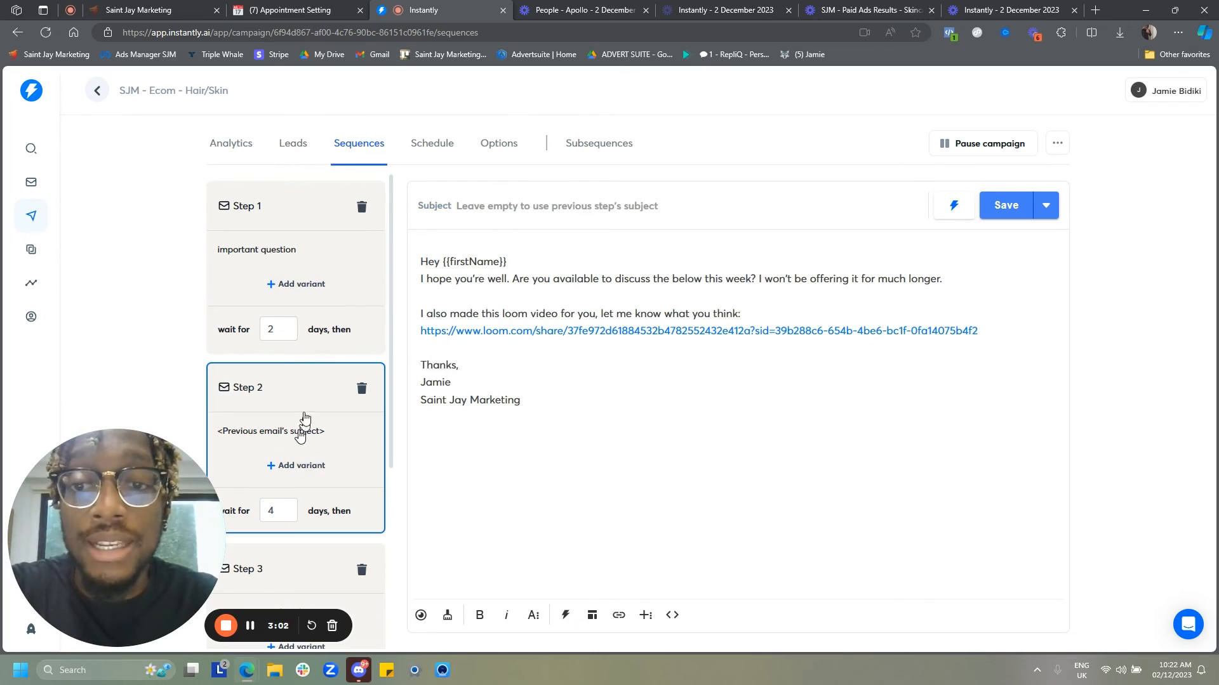
scroll(305, 427, "down", 2)
left_click(301, 484)
scroll(302, 484, "down", 2)
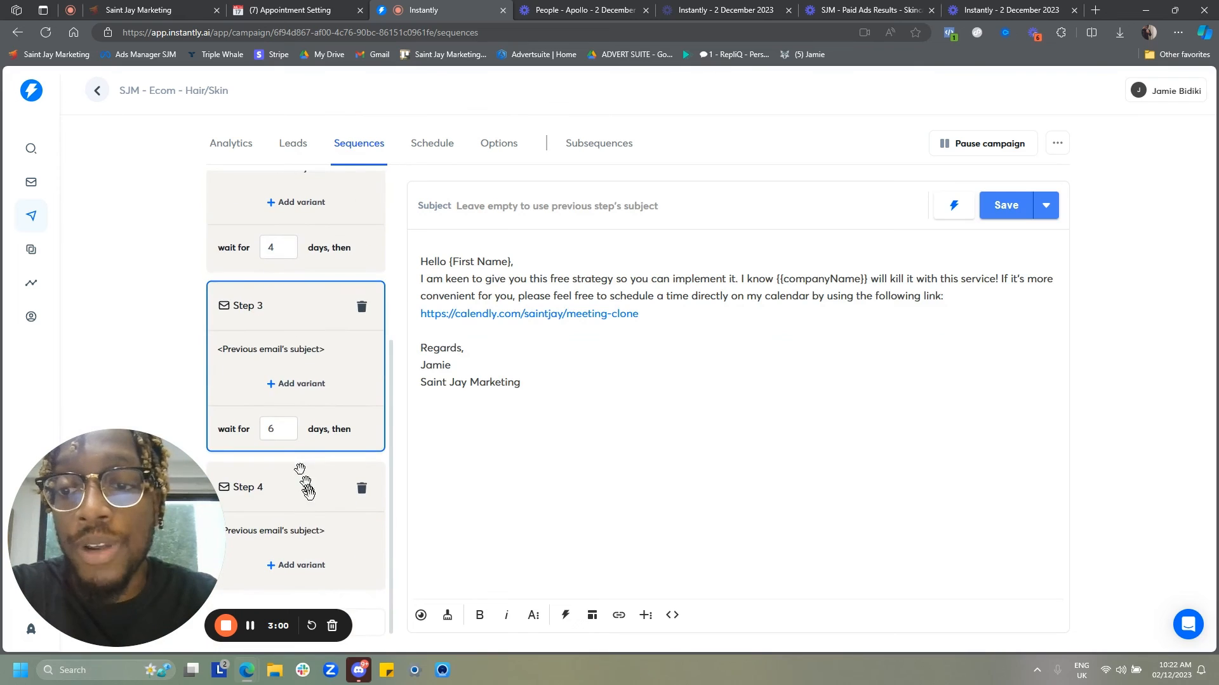
left_click(305, 530)
scroll(294, 430, "up", 4)
left_click(275, 260)
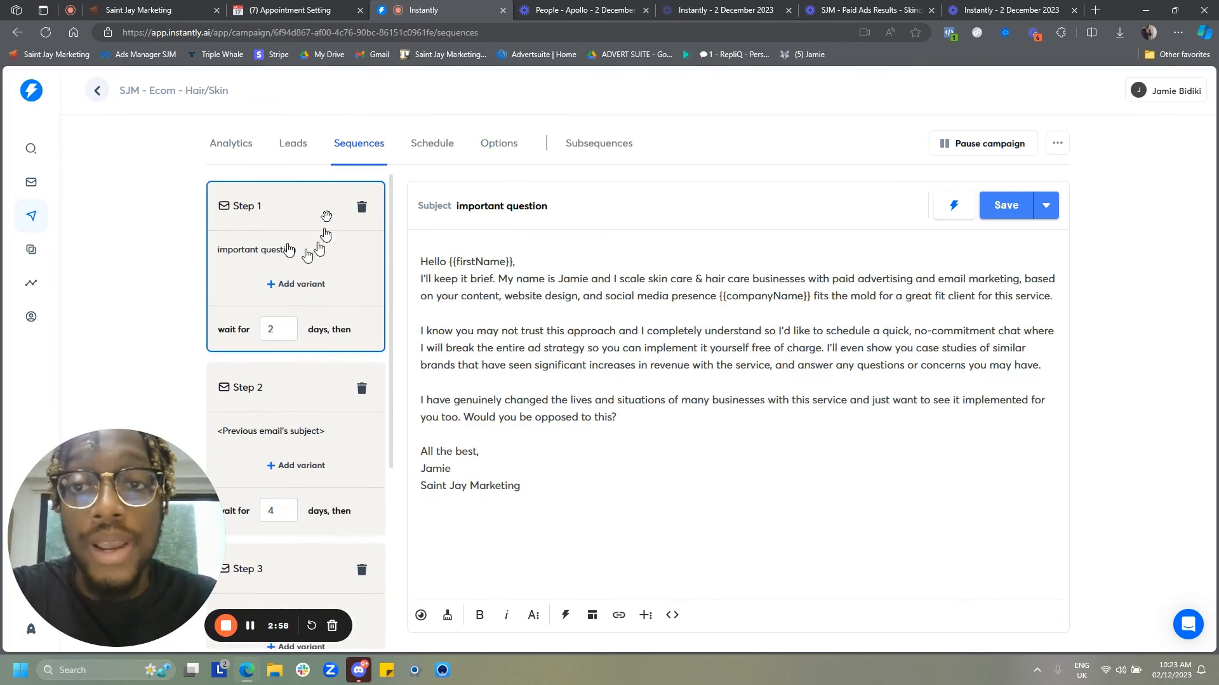
- Check the campaign's leads list and analytics, then open the overall Analytics overview
left_click(303, 147)
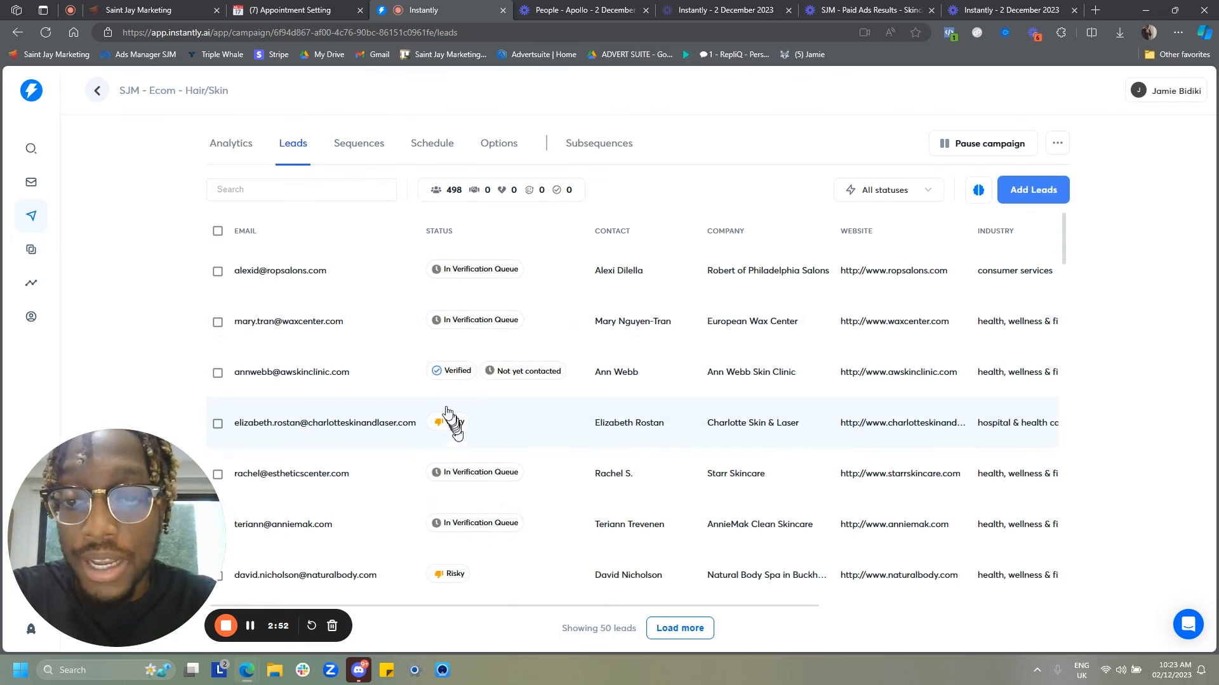
left_click(234, 145)
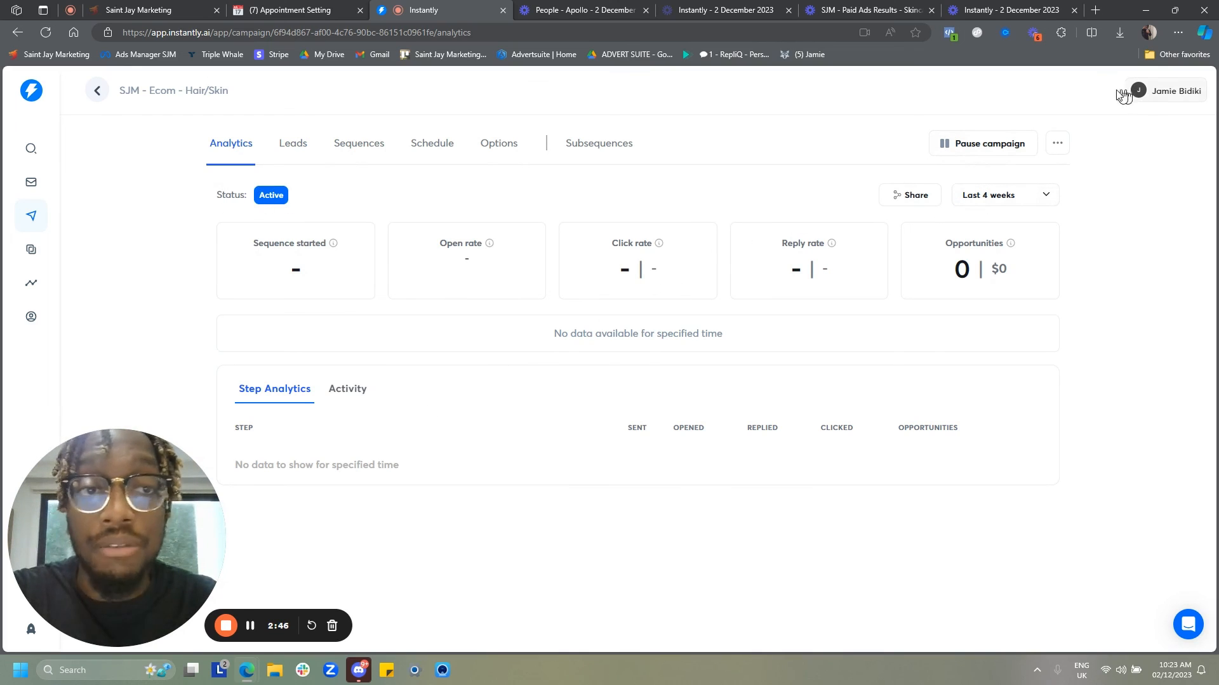
left_click(1064, 144)
left_click(1064, 145)
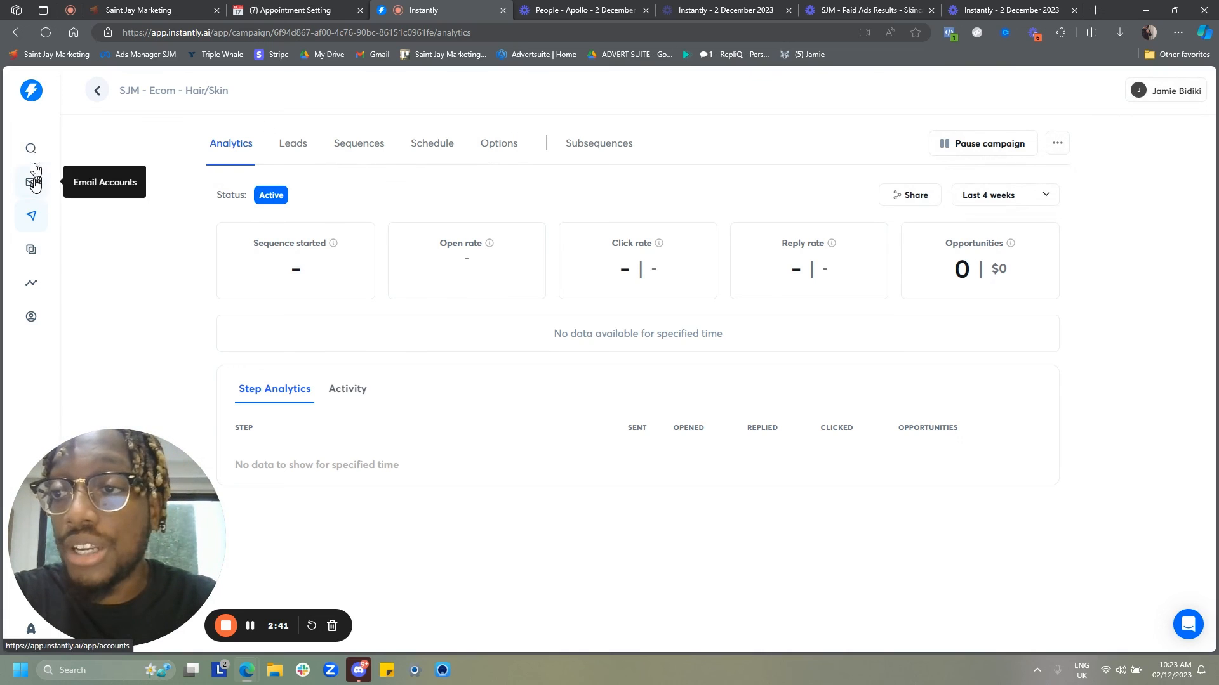
left_click(33, 293)
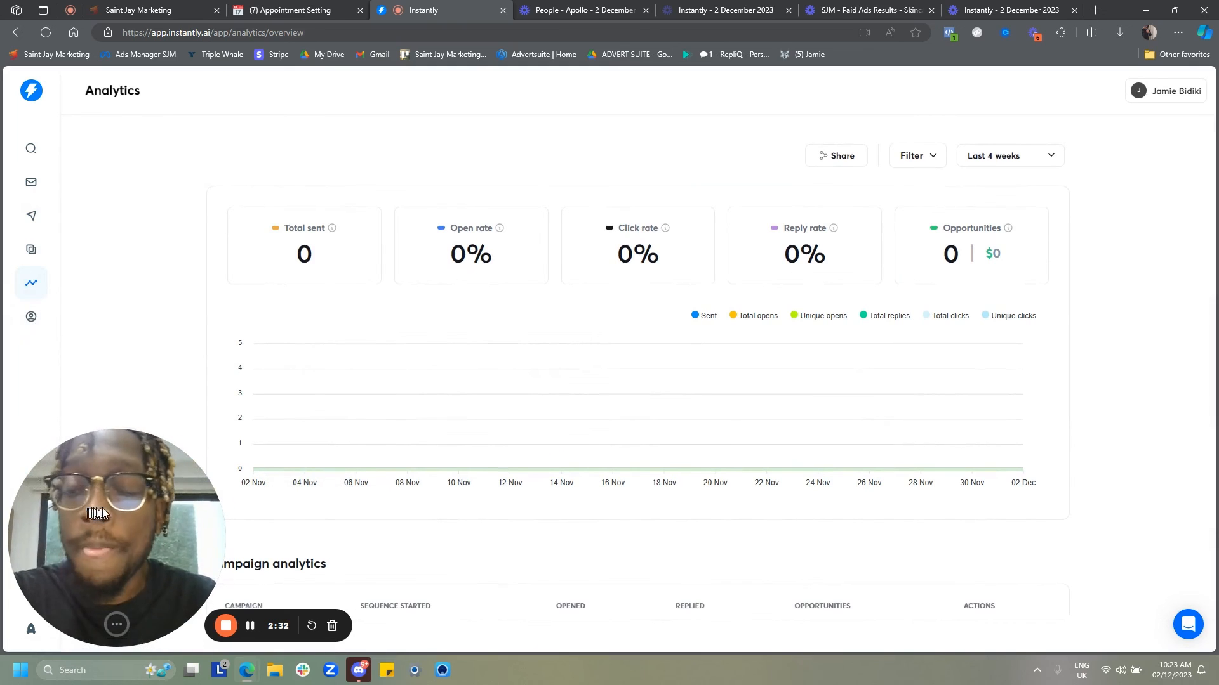
left_click_drag(98, 514, 541, 293)
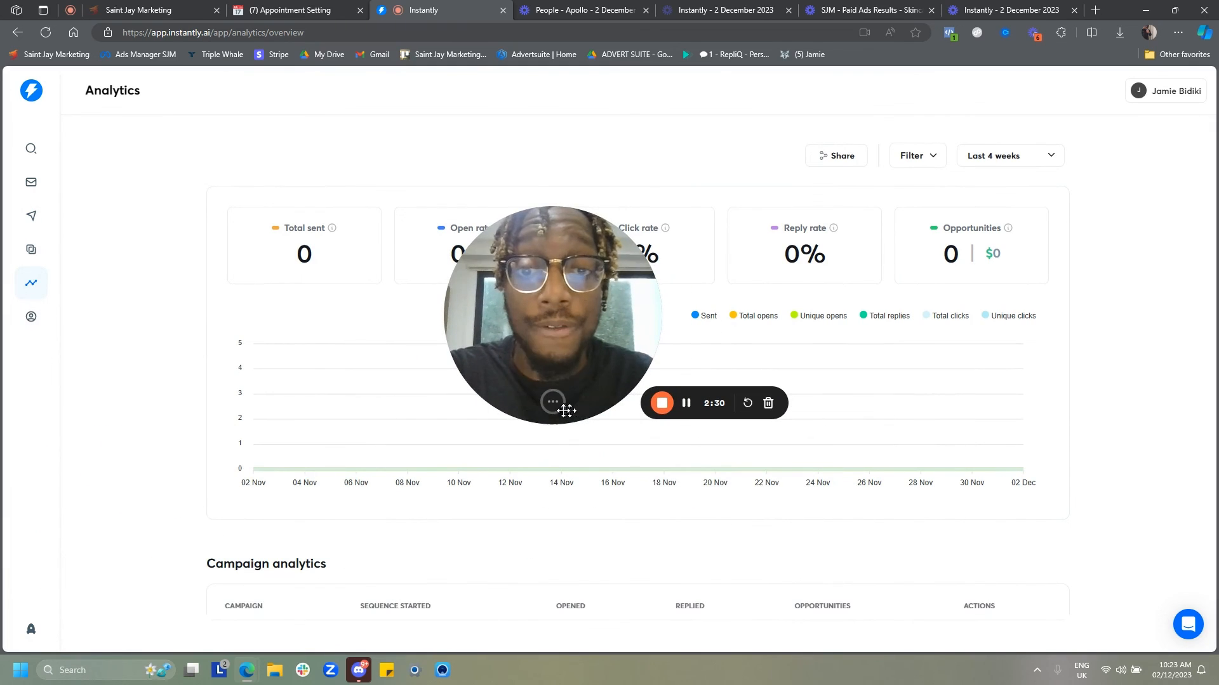
left_click(582, 401)
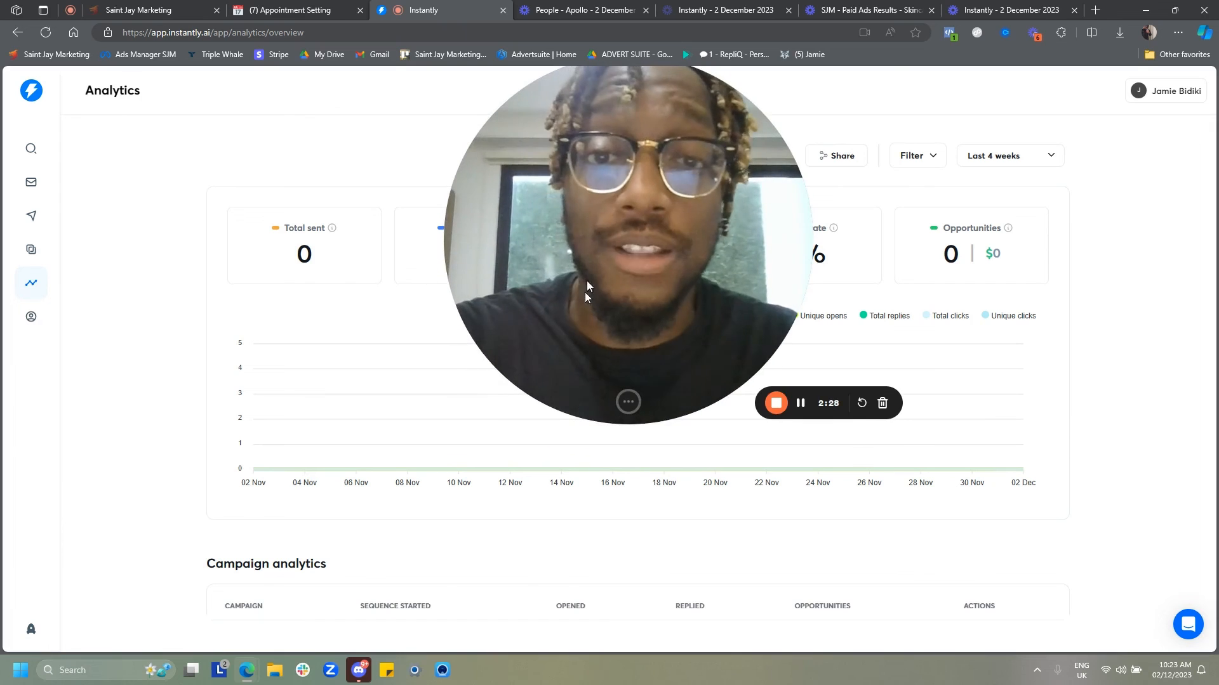
left_click_drag(584, 307, 585, 369)
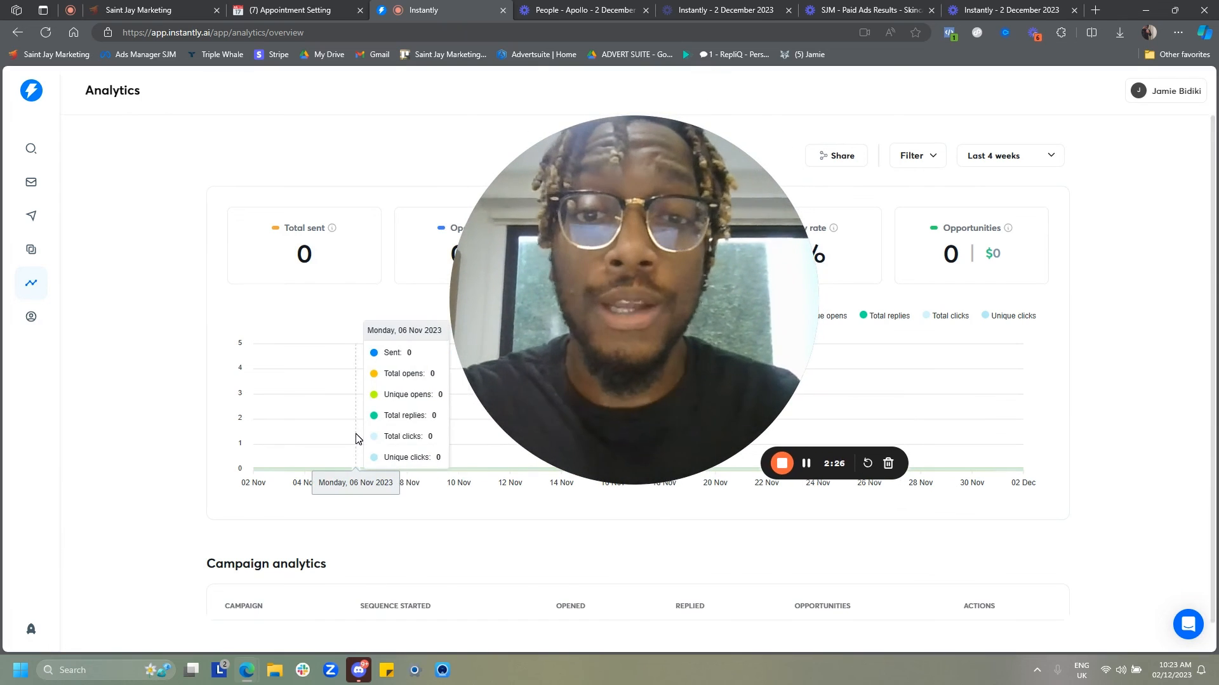